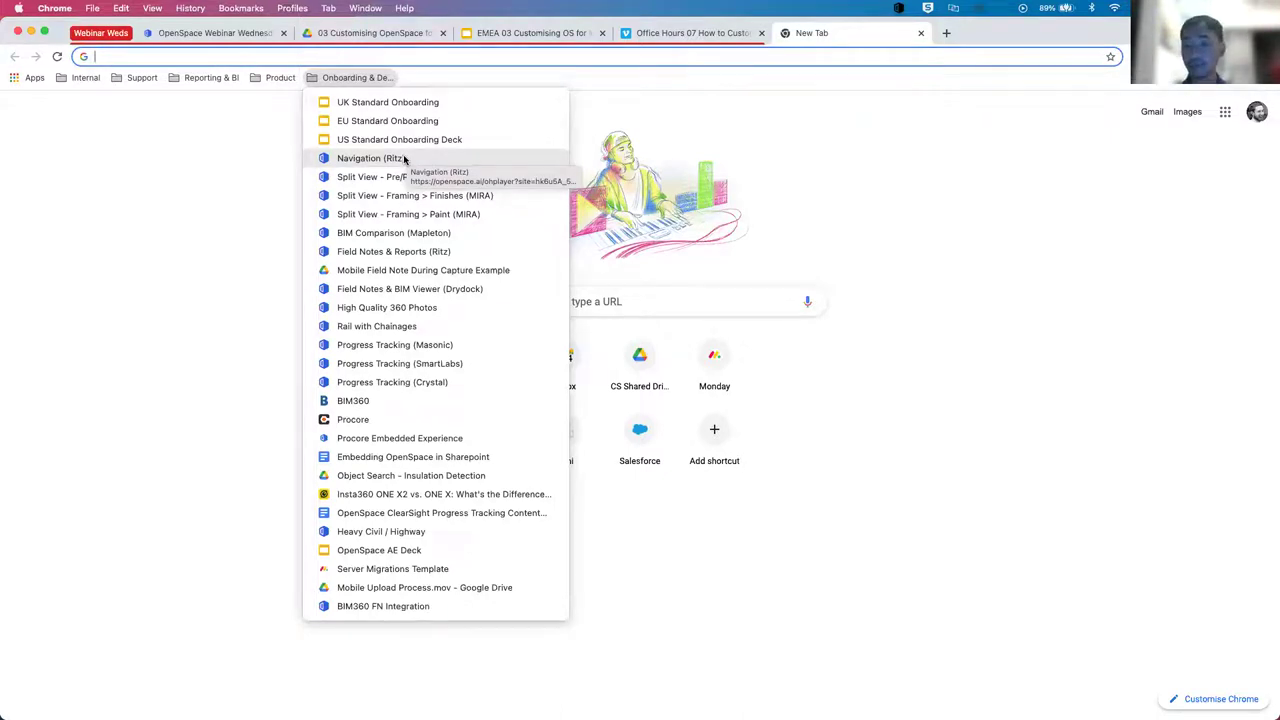
Open the bookmarked Navigation (Ritz) capture in OpenSpace and go to the organization list.
{"action": "left_click", "coordinate": [404, 158]}
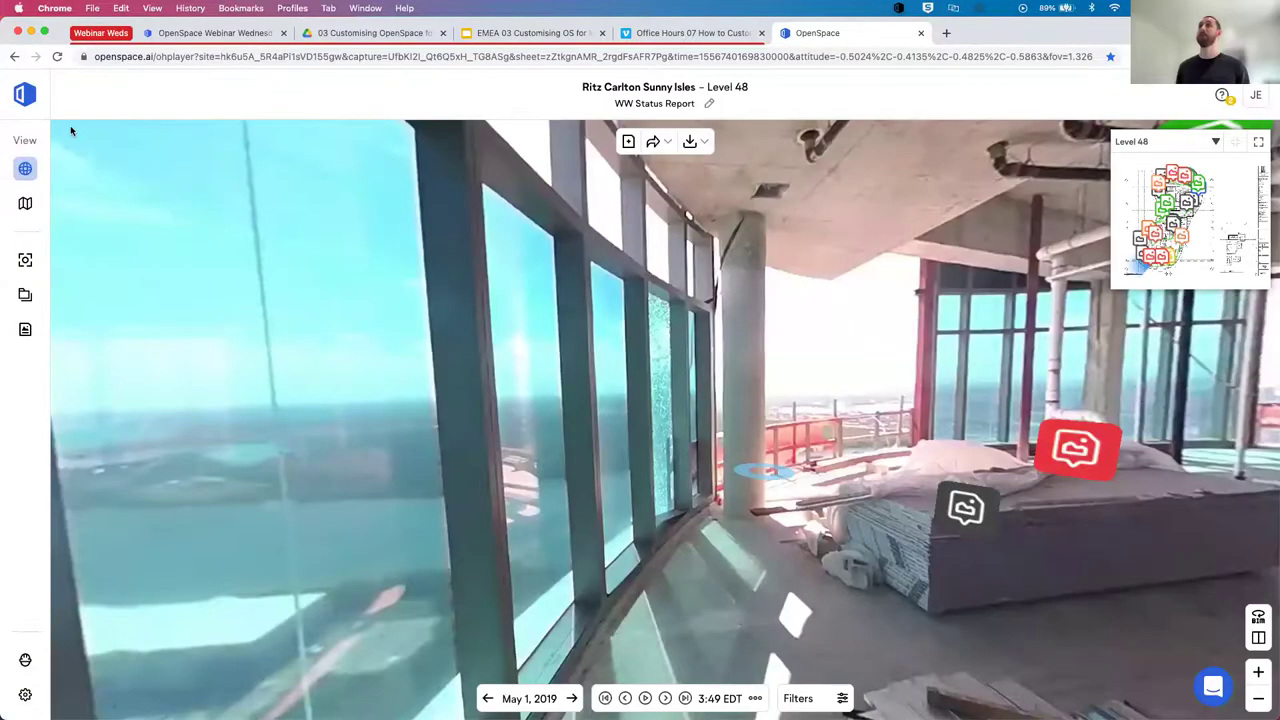
{"action": "left_click", "coordinate": [26, 96]}
Search the organization list for "autodesk" and open the first Autodesk organization.
{"action": "key", "text": "super+f"}
{"action": "type", "text": "autodesk"}
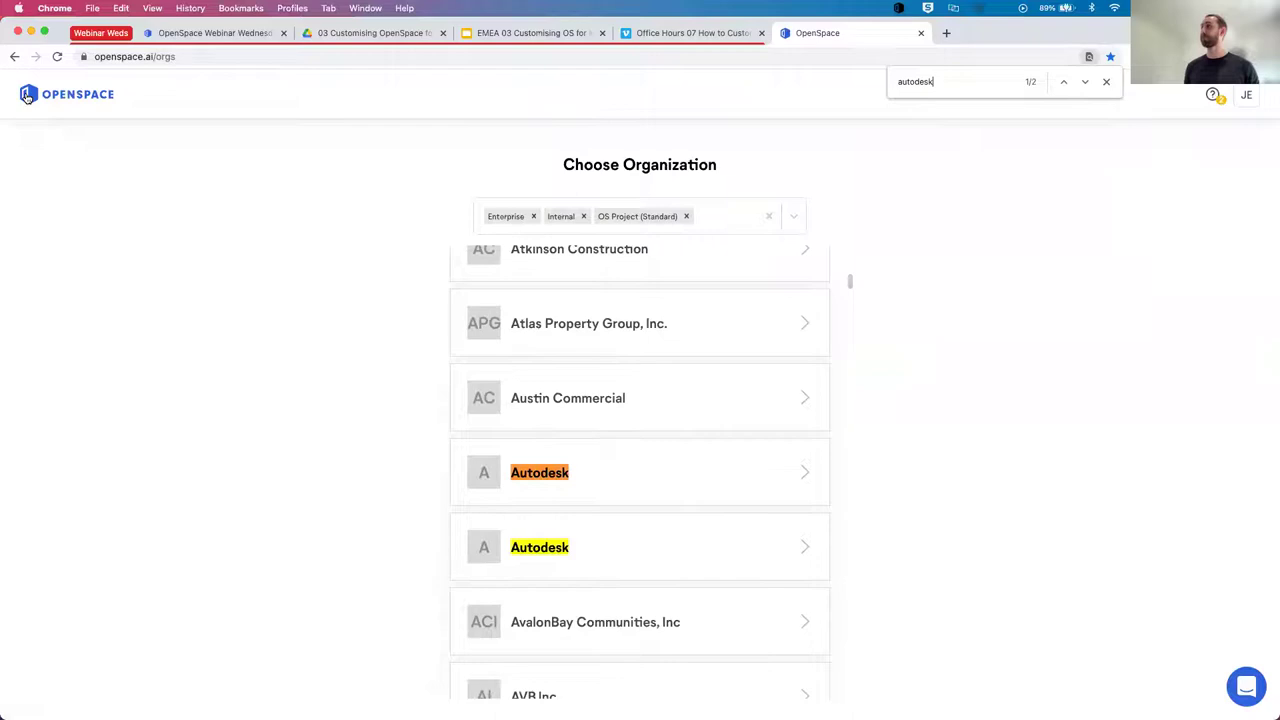
{"action": "left_click", "coordinate": [664, 488]}
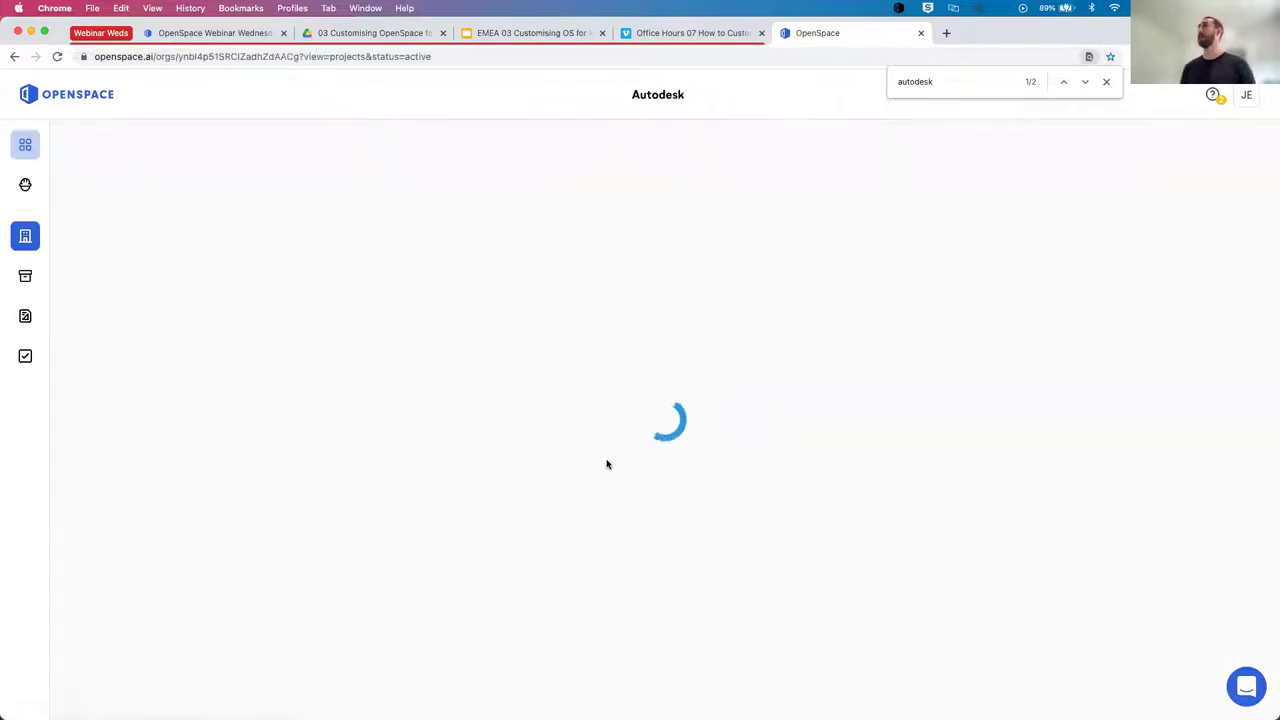
{"action": "left_click", "coordinate": [1105, 84]}
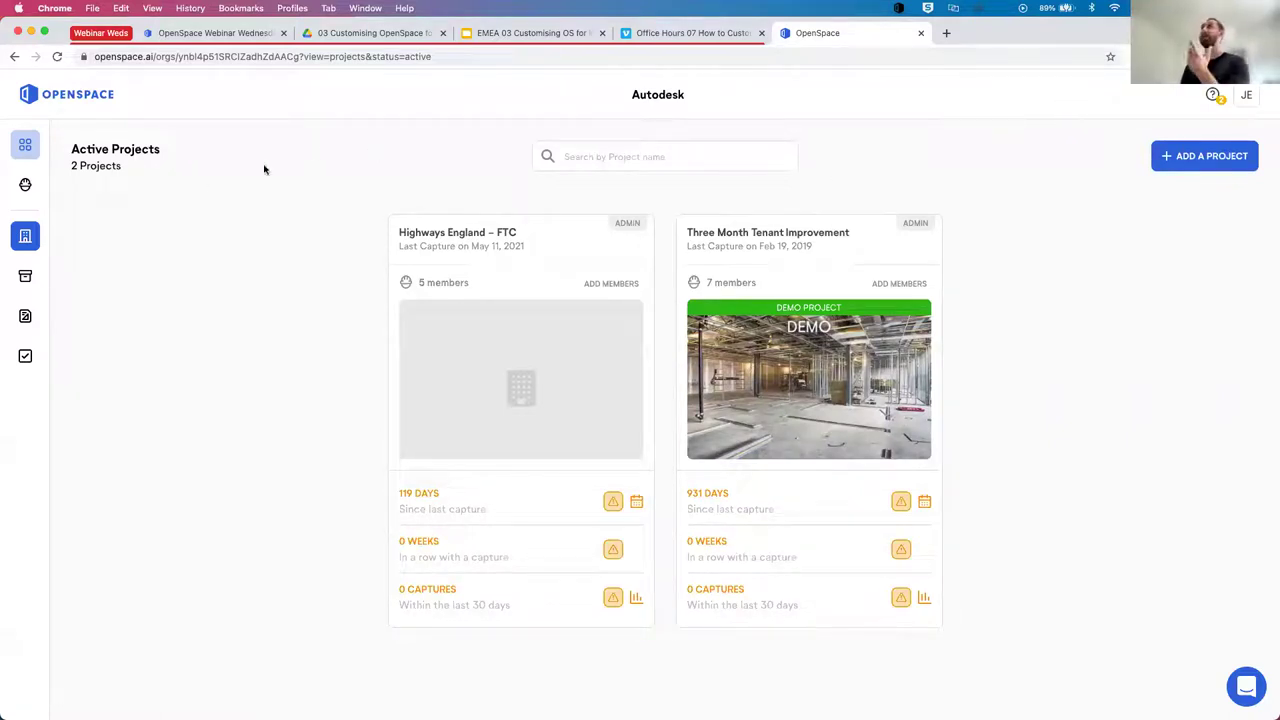
Return to the organization list, search it for "autodesk" again, and open the second Autodesk organization.
{"action": "scroll", "coordinate": [331, 106], "scroll_direction": "left", "scroll_amount": 5}
{"action": "key", "text": "super+f"}
{"action": "type", "text": "autodesk"}
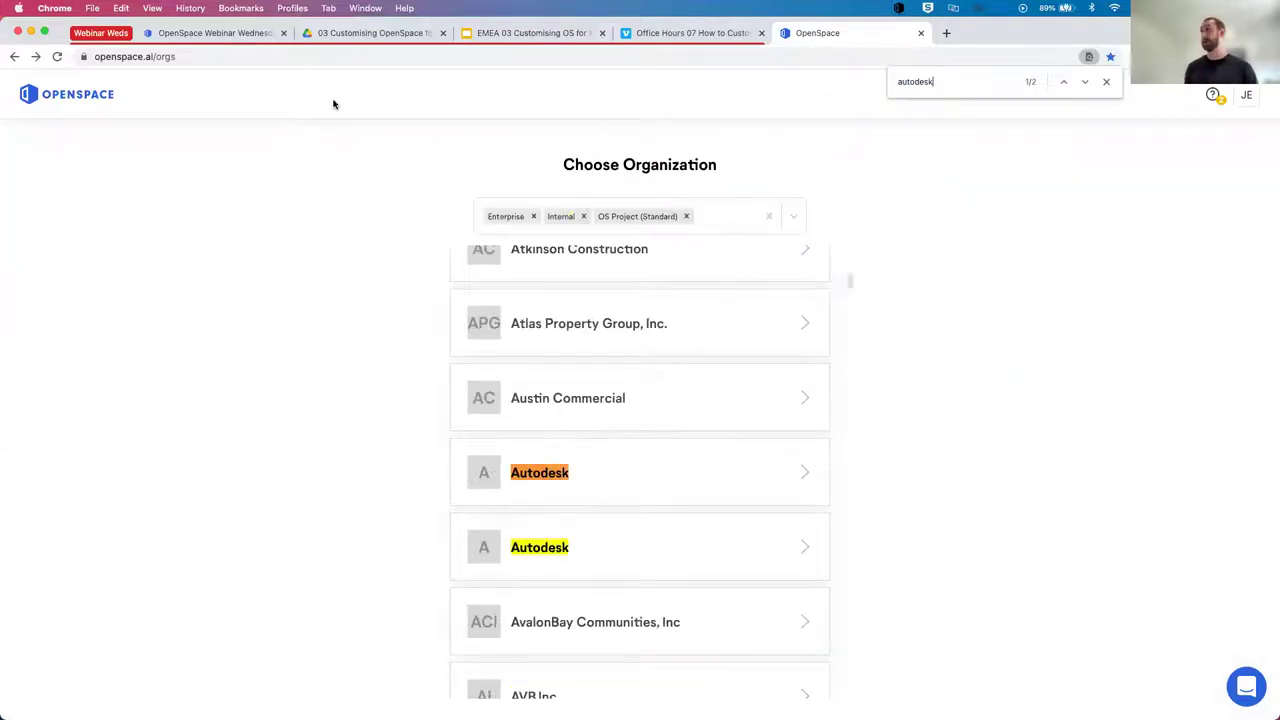
{"action": "left_click", "coordinate": [609, 526]}
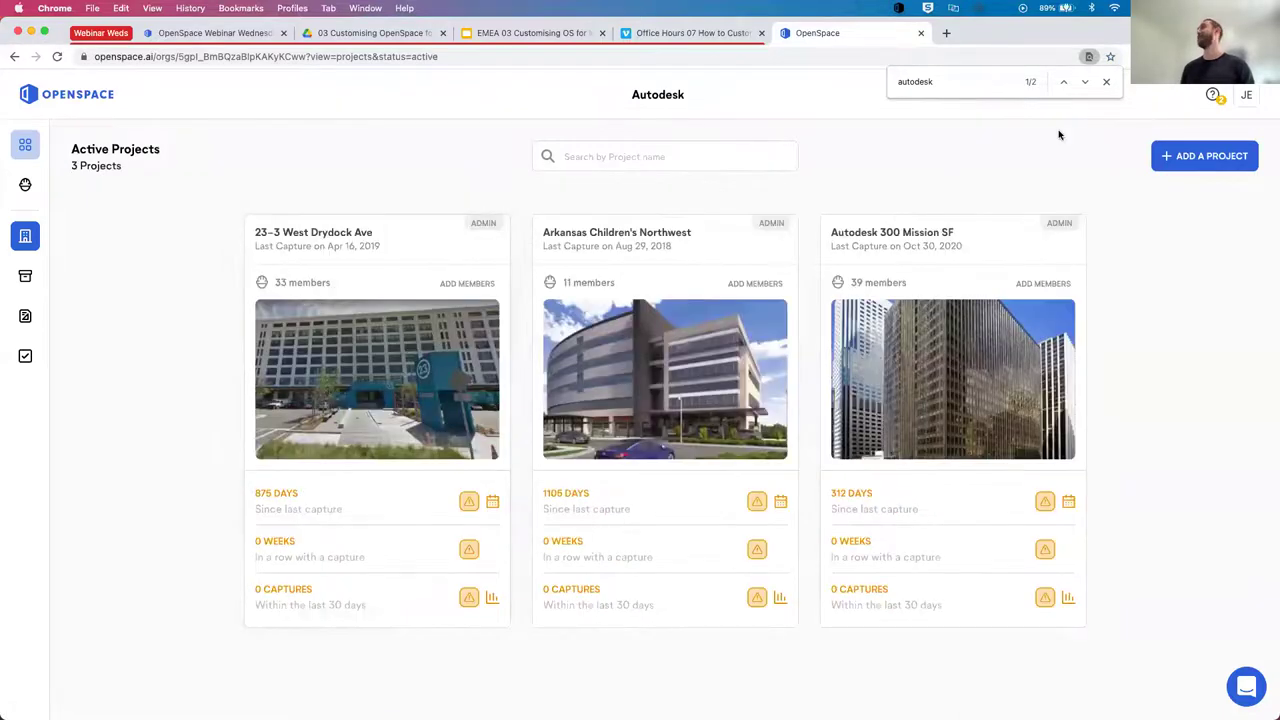
{"action": "left_click", "coordinate": [1106, 81]}
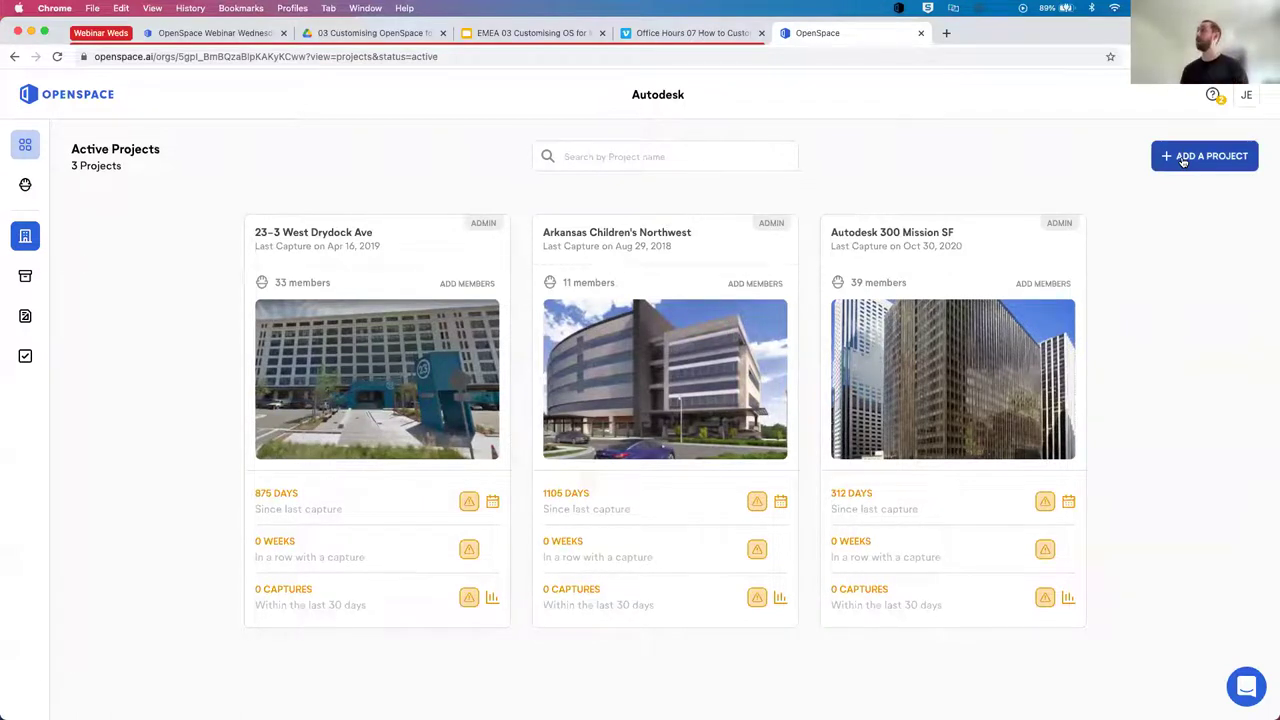
View the blank form for adding a project, and return to the active projects with the project status categories expanded.
{"action": "left_click", "coordinate": [1183, 161]}
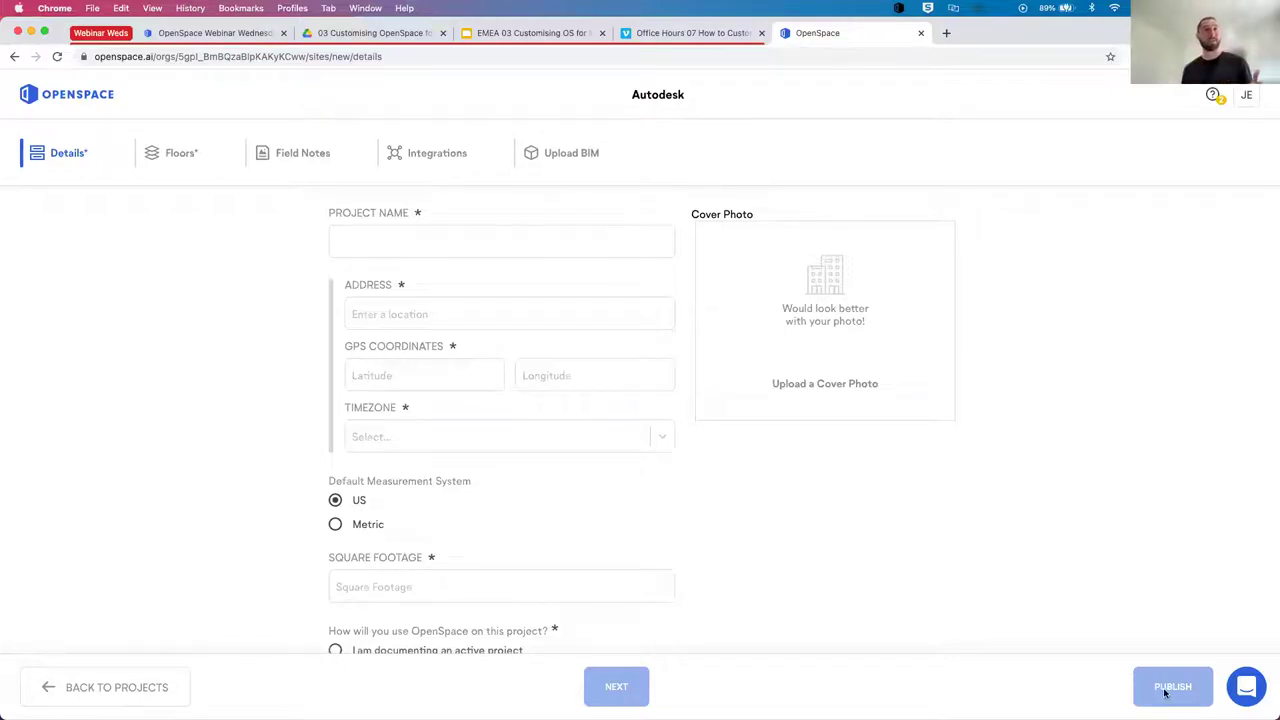
{"action": "scroll", "coordinate": [146, 331], "scroll_direction": "left", "scroll_amount": 5}
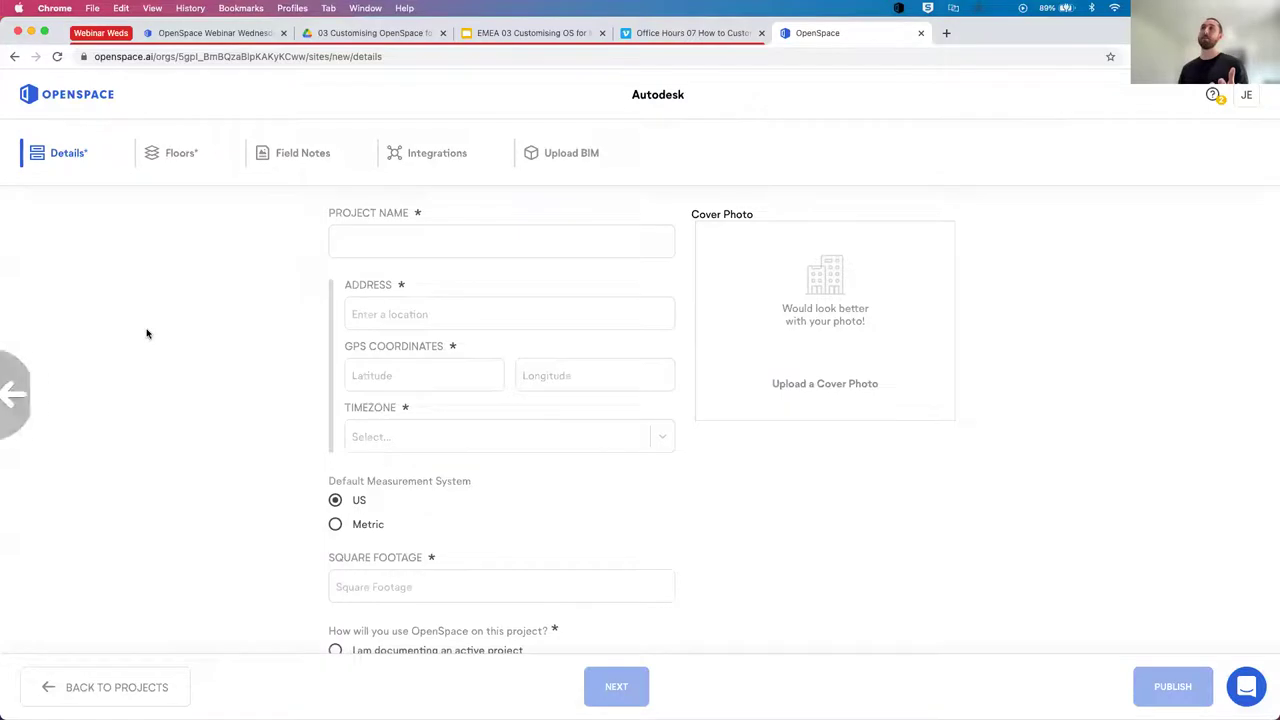
{"action": "mouse_move", "coordinate": [40, 284]}
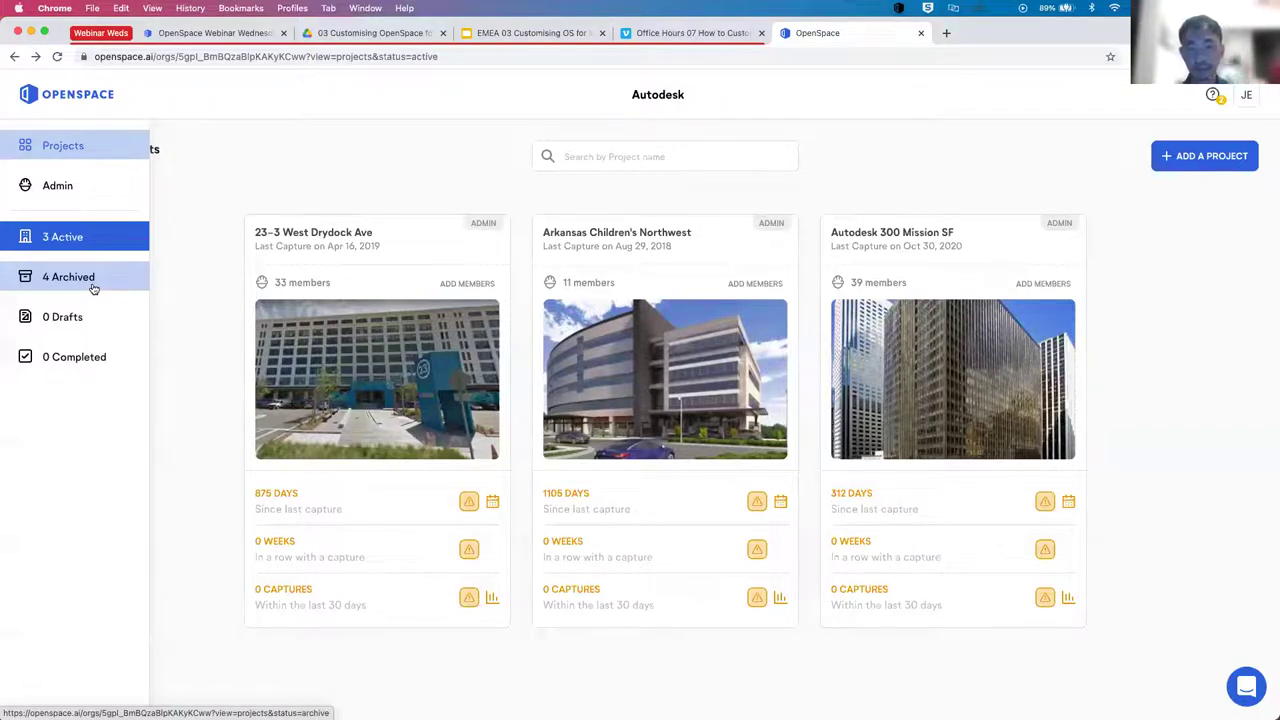
Review the project details in the settings of 23-3 West Drydock Ave, and return to the project list.
{"action": "left_click", "coordinate": [340, 356]}
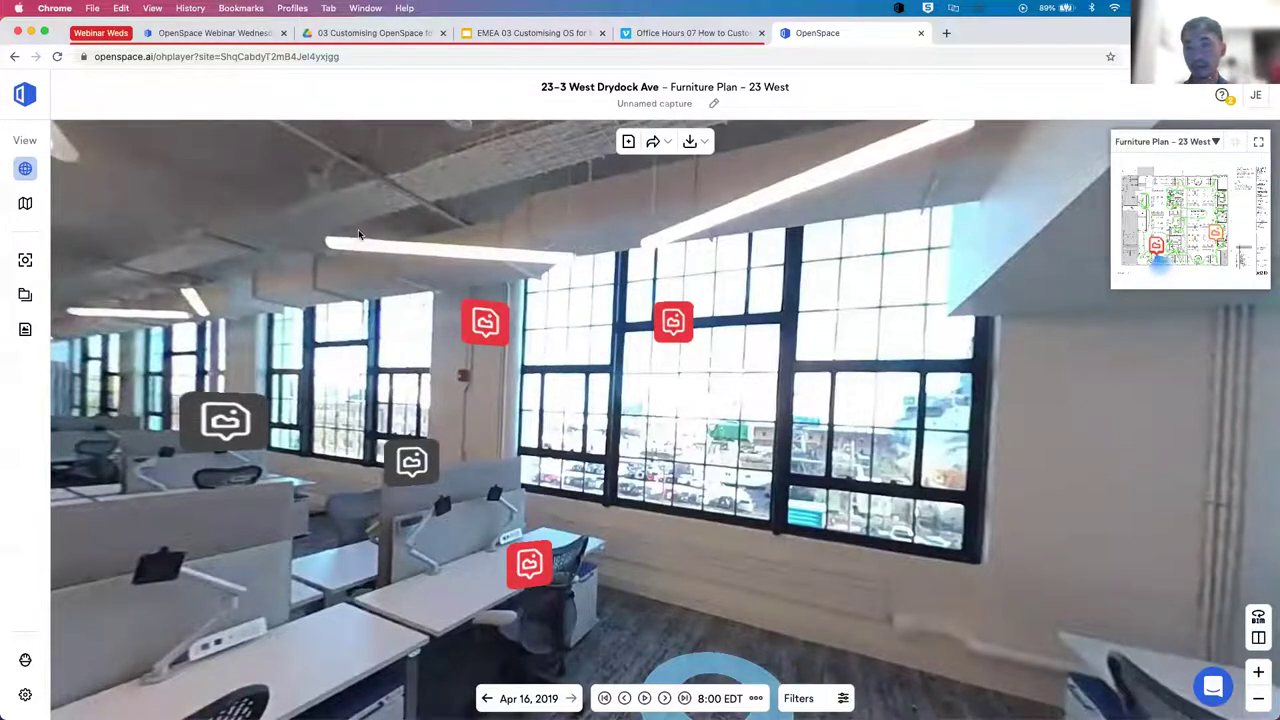
{"action": "scroll", "coordinate": [190, 107], "scroll_direction": "left", "scroll_amount": 5}
{"action": "mouse_move", "coordinate": [418, 420]}
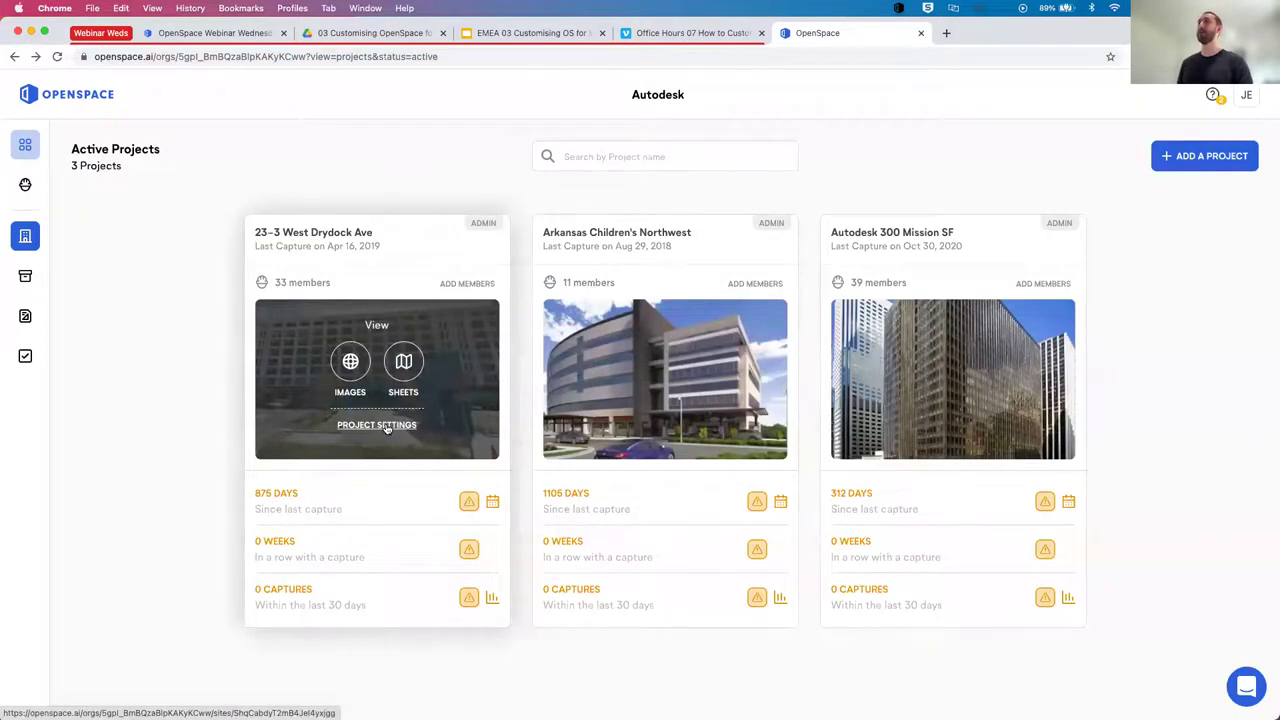
{"action": "left_click", "coordinate": [386, 427]}
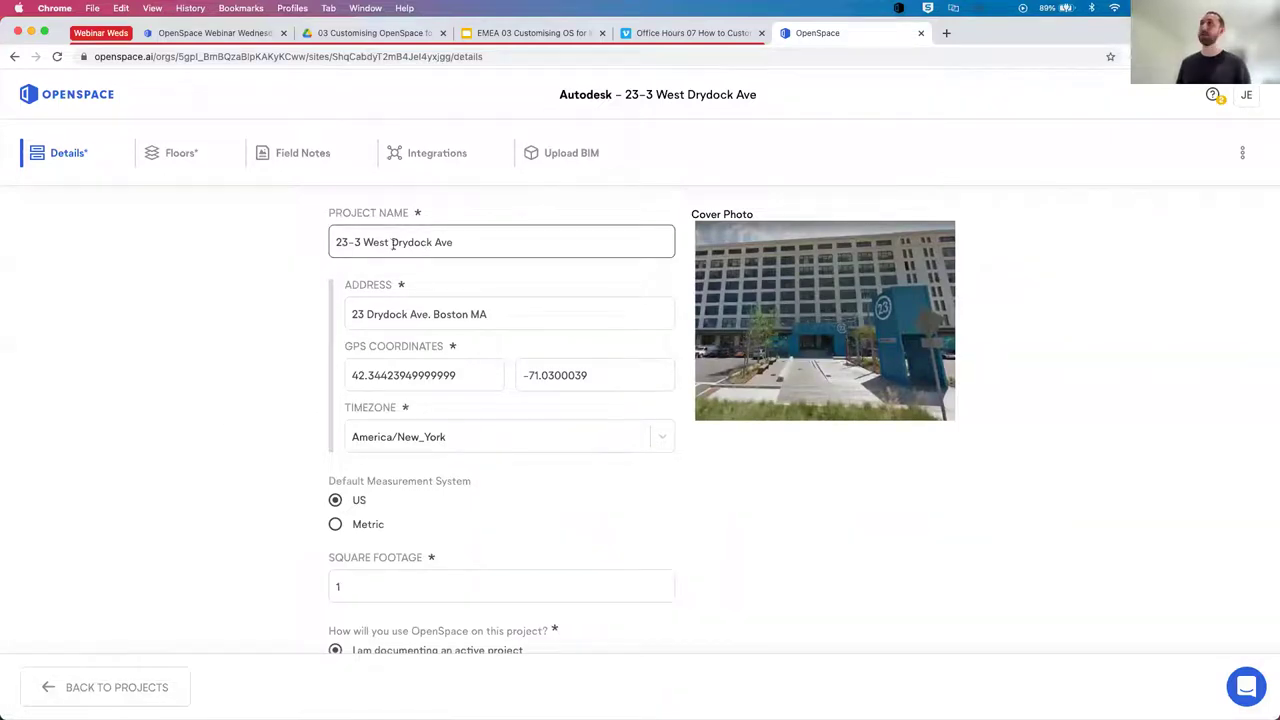
{"action": "scroll", "coordinate": [518, 262], "scroll_direction": "down", "scroll_amount": 3}
{"action": "scroll", "coordinate": [518, 262], "scroll_direction": "down", "scroll_amount": 3}
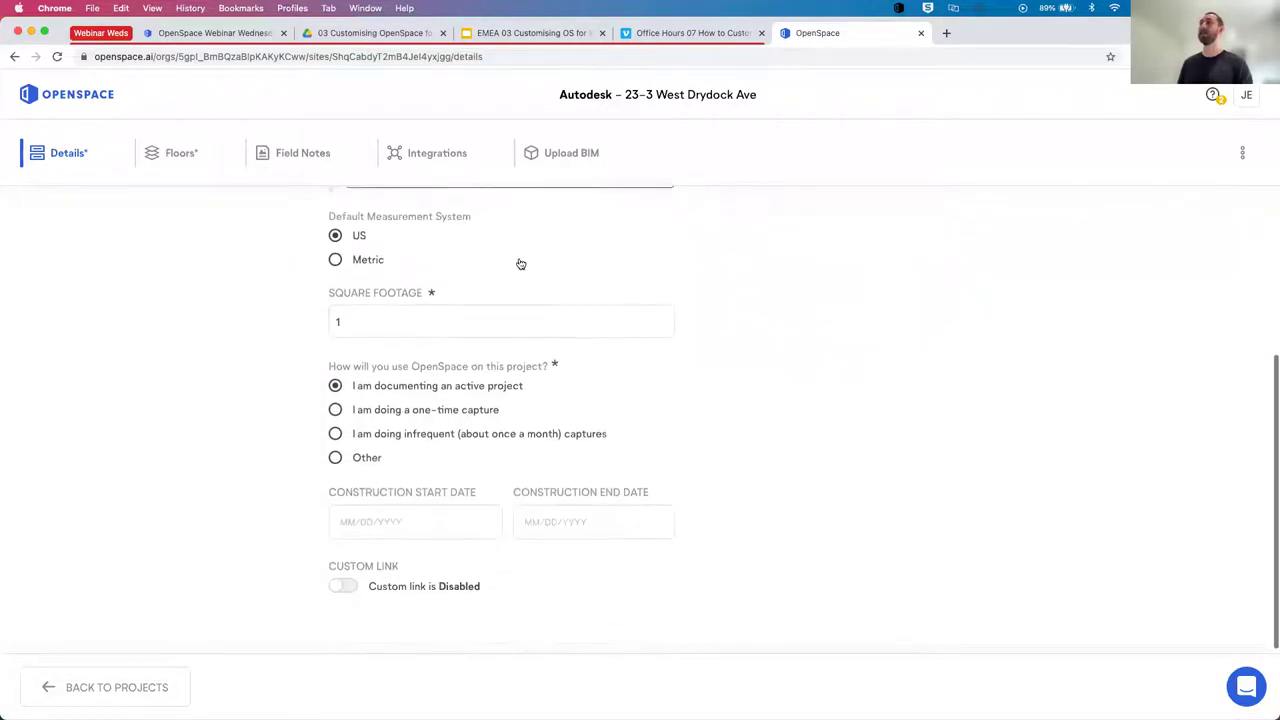
{"action": "scroll", "coordinate": [518, 262], "scroll_direction": "up", "scroll_amount": 5}
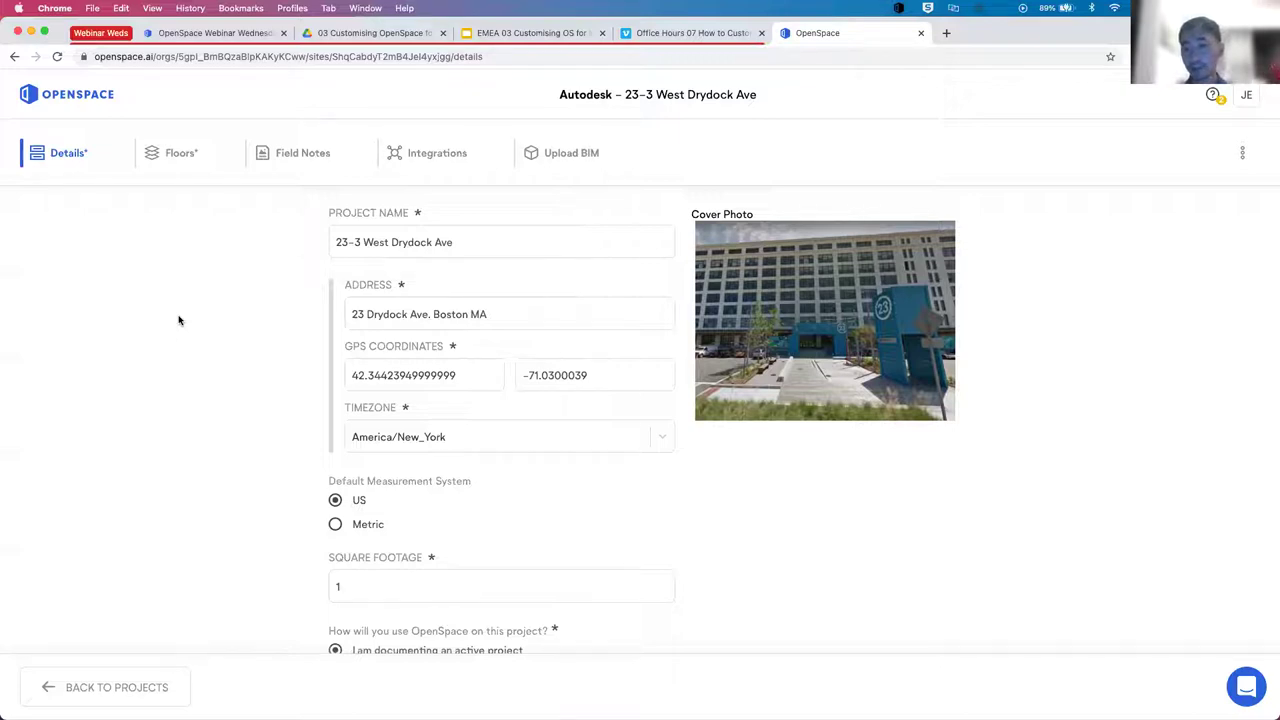
{"action": "scroll", "coordinate": [174, 306], "scroll_direction": "left", "scroll_amount": 5}
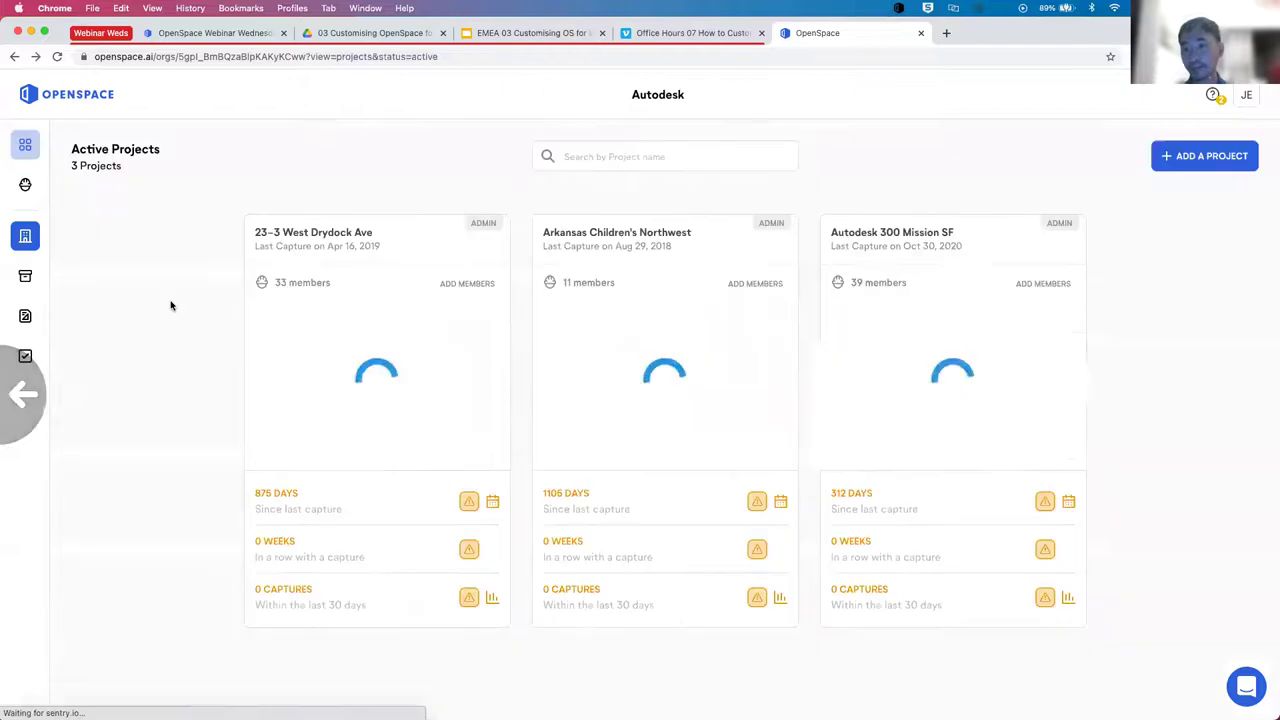
{"action": "mouse_move", "coordinate": [48, 328]}
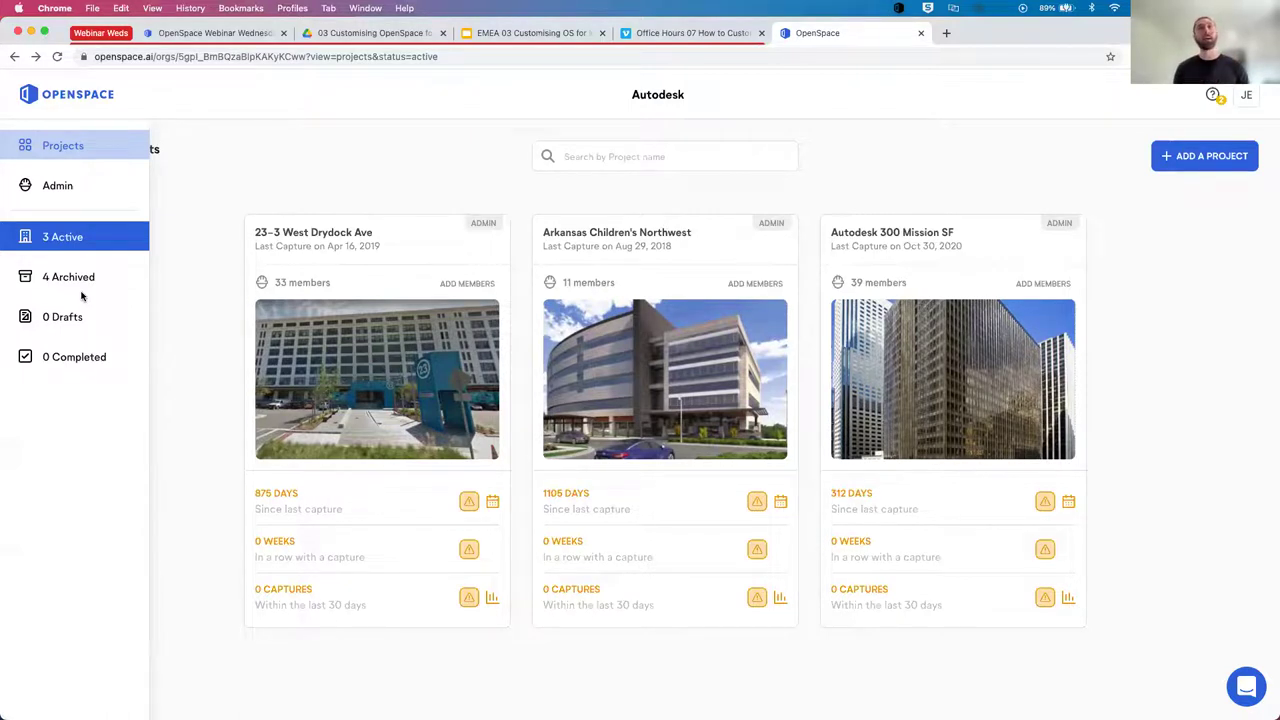
Check the BIM upload section in the settings of 23-3 West Drydock Ave, and return to the project list.
{"action": "mouse_move", "coordinate": [350, 370]}
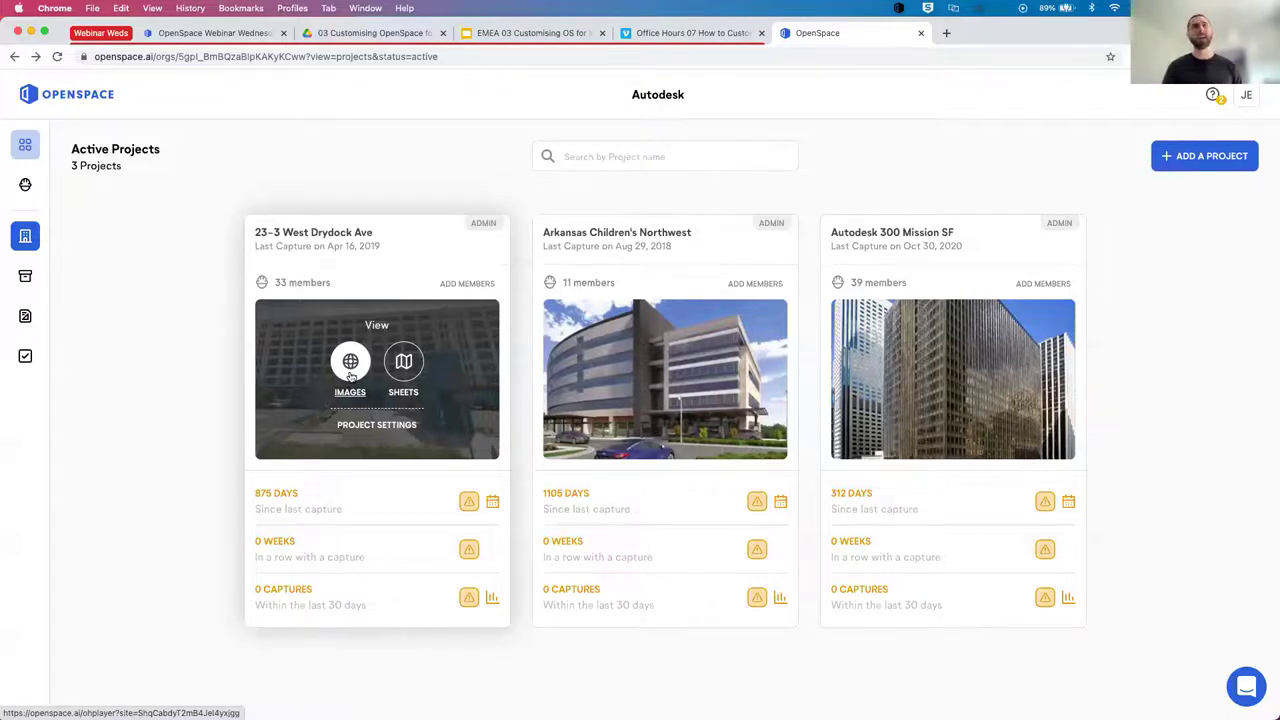
{"action": "left_click", "coordinate": [374, 425]}
{"action": "left_click", "coordinate": [587, 160]}
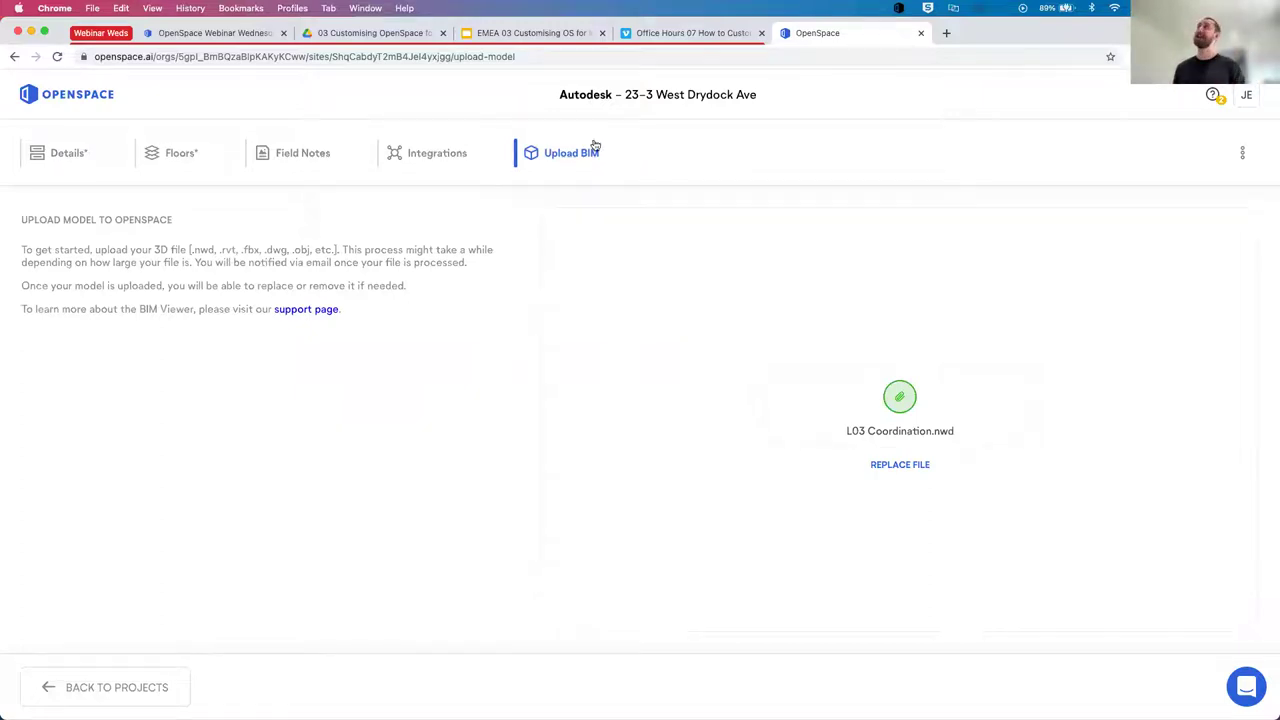
{"action": "left_click", "coordinate": [68, 153]}
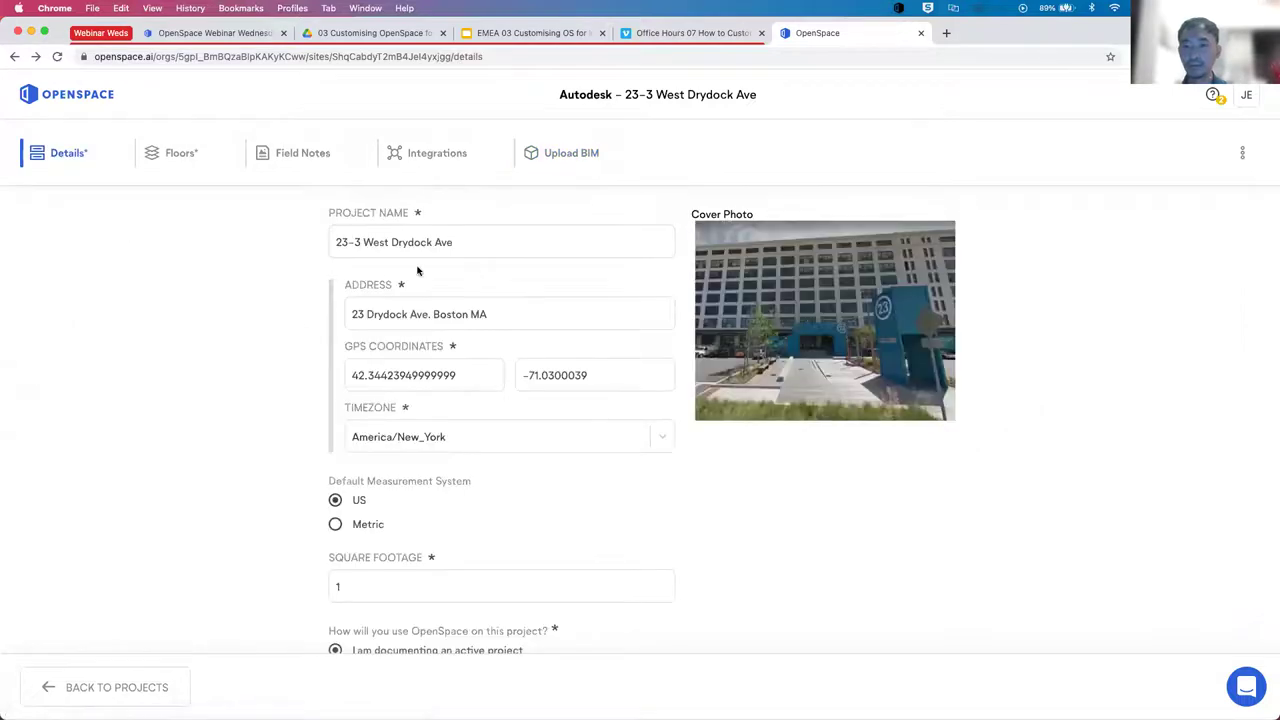
{"action": "scroll", "coordinate": [124, 224], "scroll_direction": "left", "scroll_amount": 5}
Open the 360 images of 23-3 West Drydock Ave side by side with the BIM model and look around the office.
{"action": "left_click", "coordinate": [350, 362]}
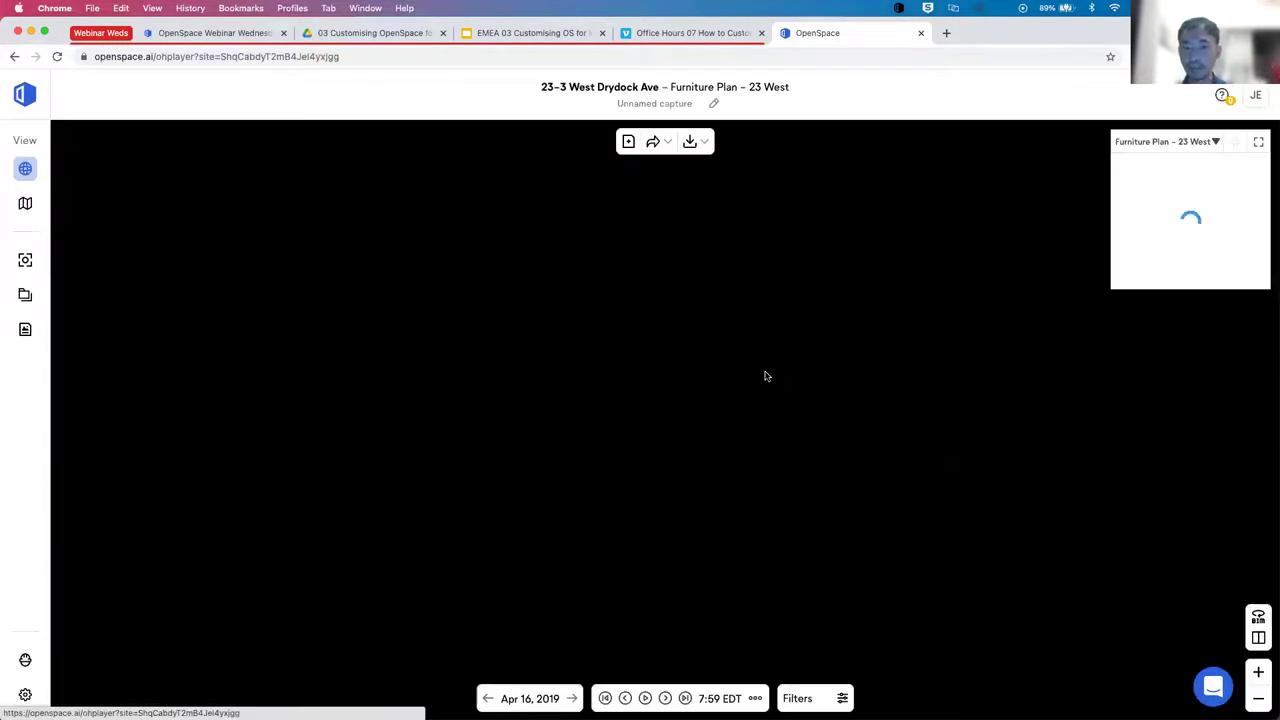
{"action": "left_click", "coordinate": [1259, 619]}
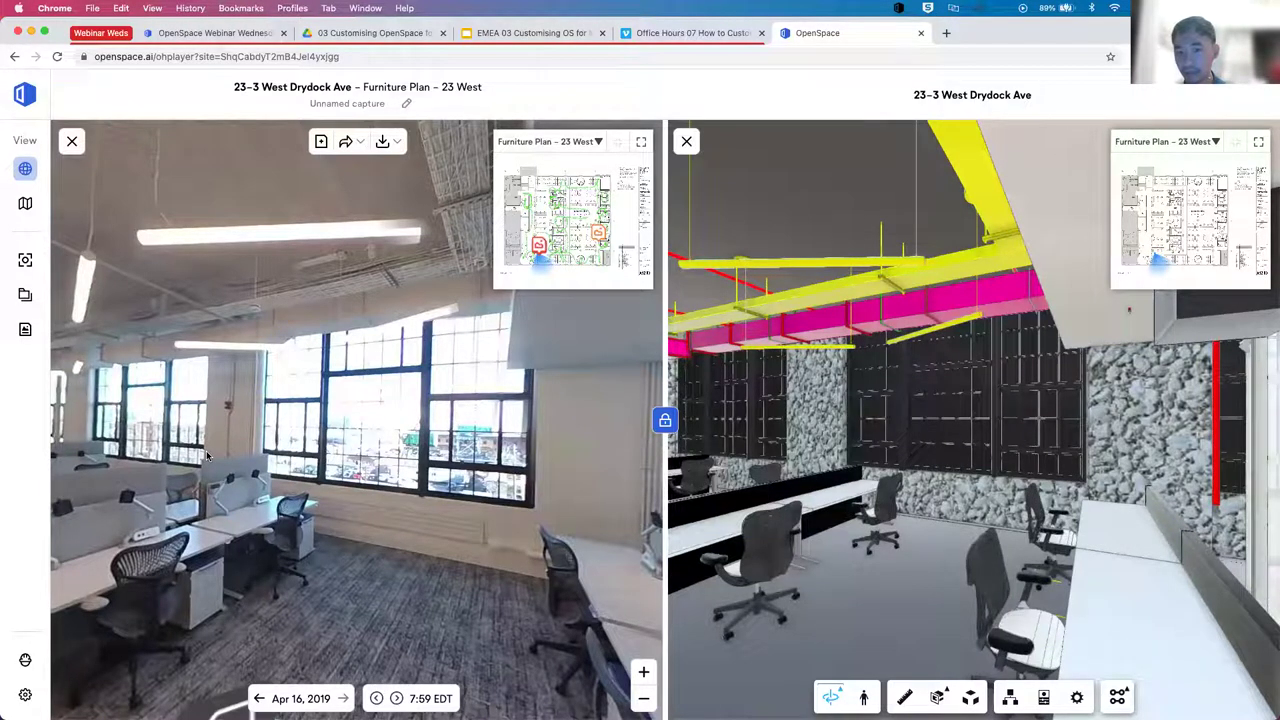
{"action": "left_click_drag", "start_coordinate": [222, 460], "coordinate": [367, 431]}
{"action": "left_click_drag", "start_coordinate": [195, 447], "coordinate": [293, 445]}
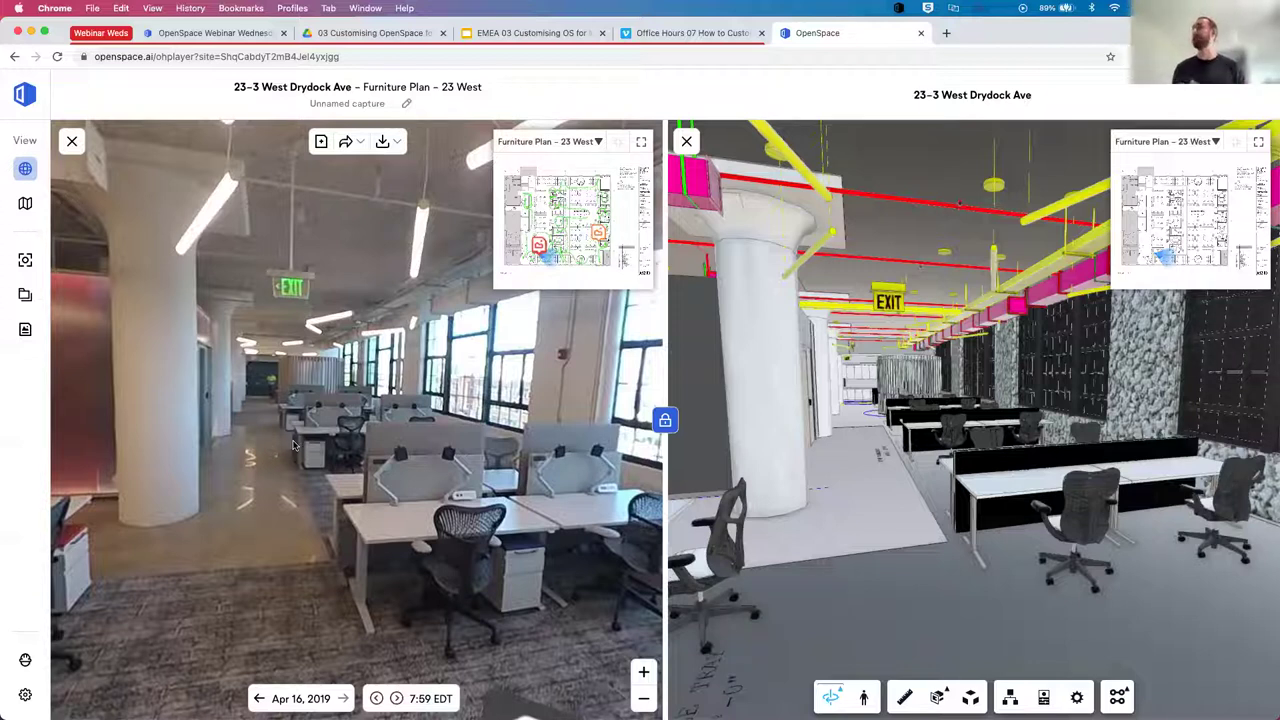
Walk on and turn left through the desk area to compare it with the model, and close the BIM pane.
{"action": "left_click", "coordinate": [345, 432]}
{"action": "key", "text": "Left"}
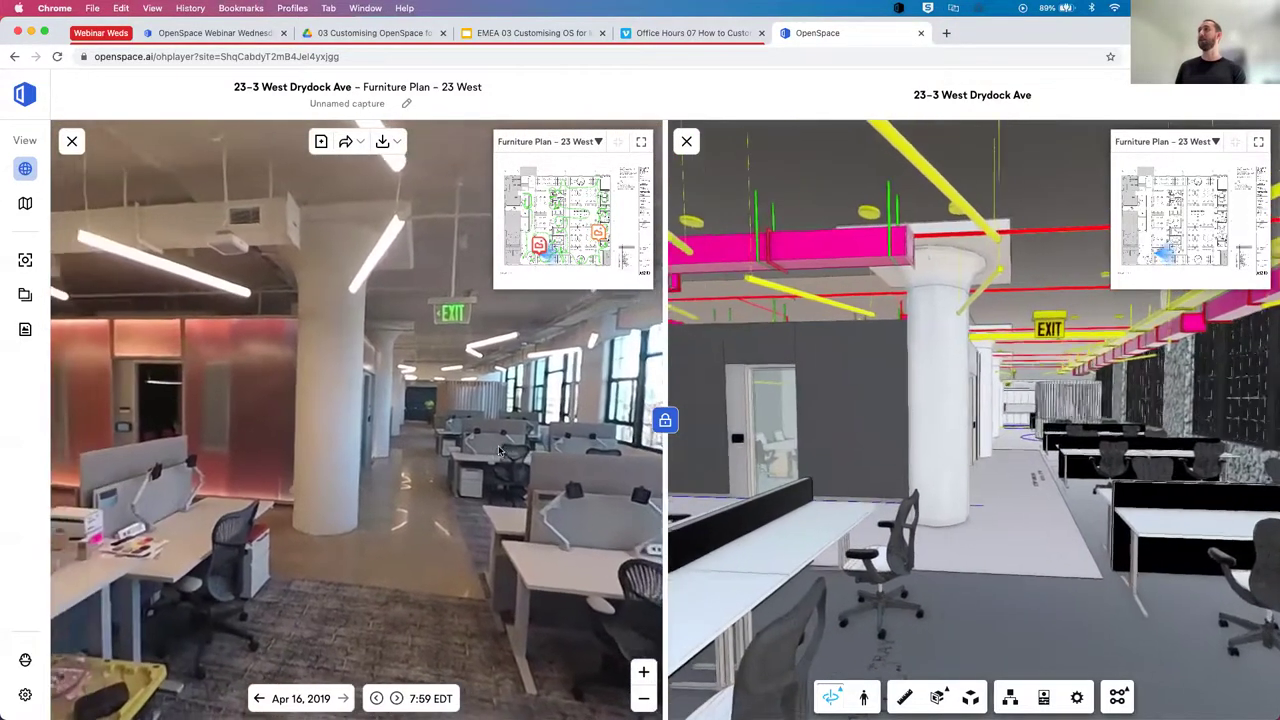
{"action": "key", "text": "Left"}
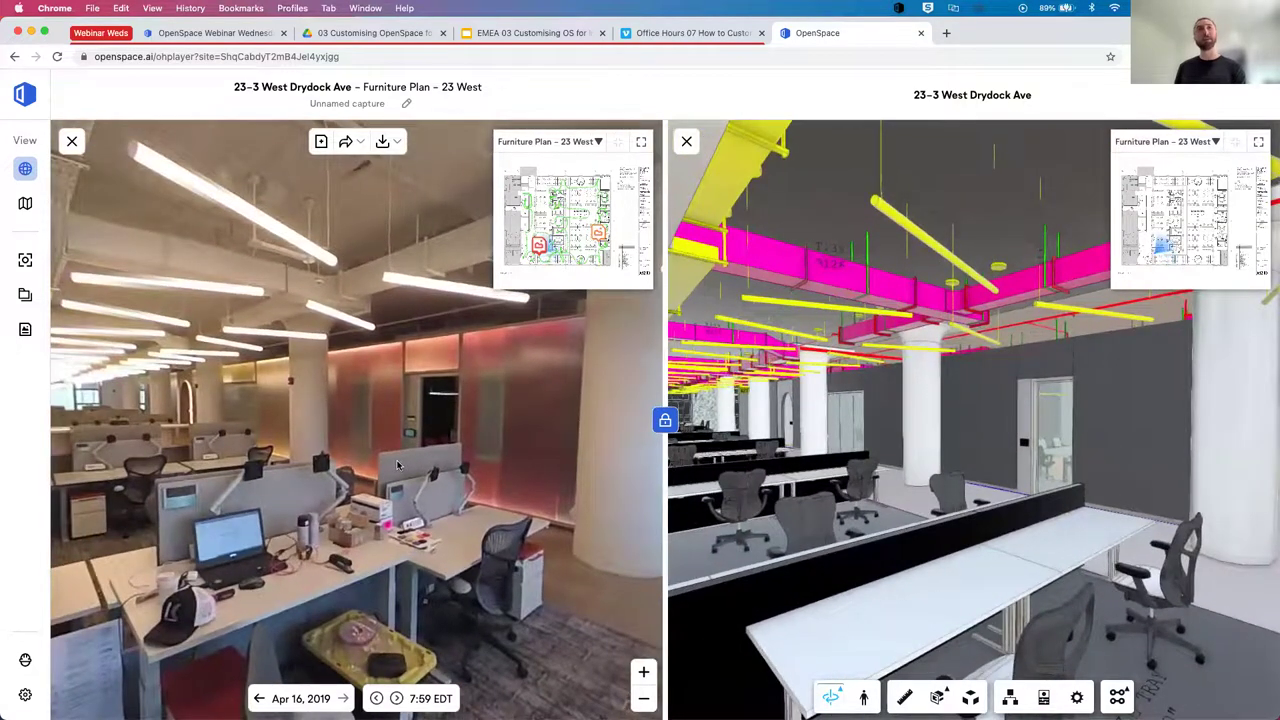
{"action": "key", "text": "Left"}
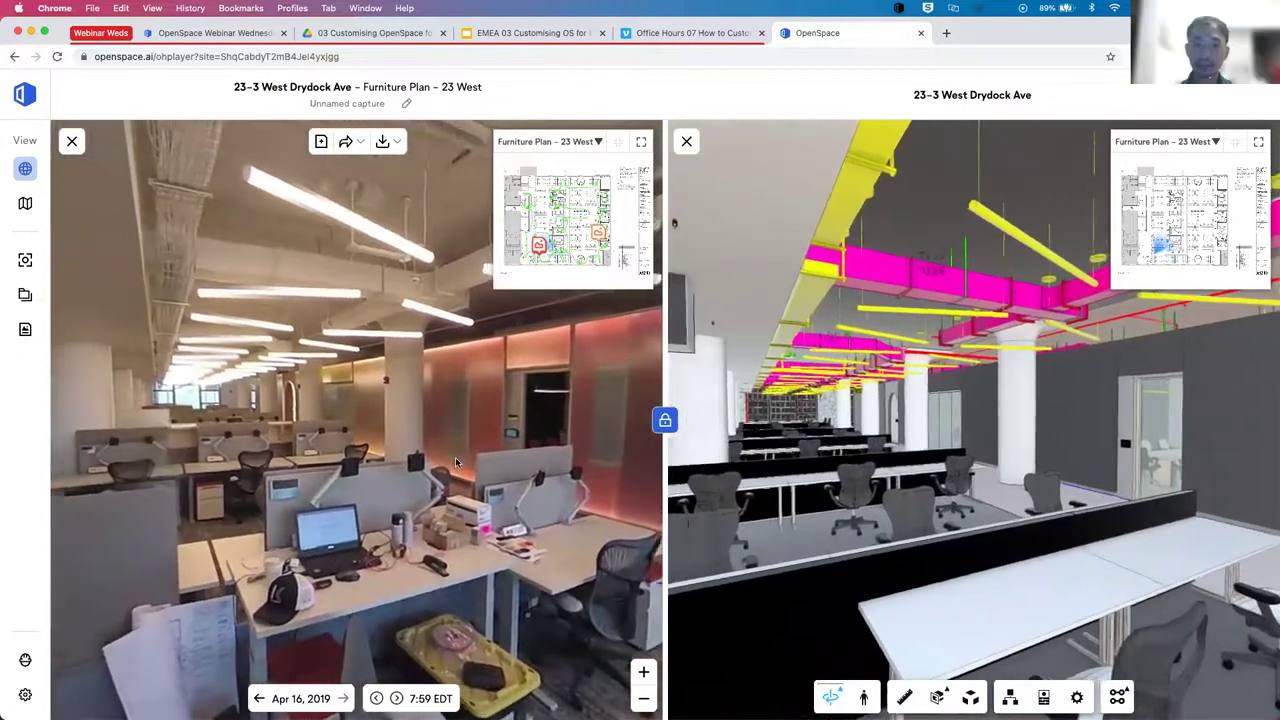
{"action": "key", "text": "Left"}
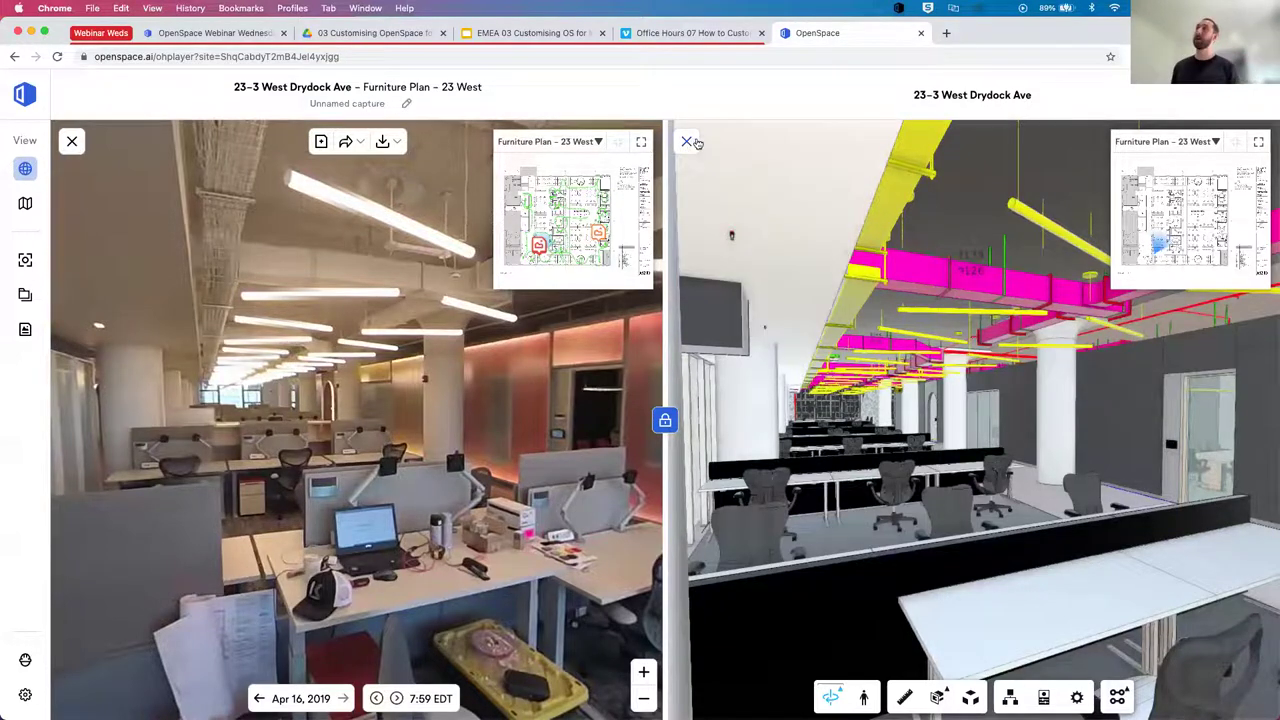
{"action": "left_click", "coordinate": [687, 143]}
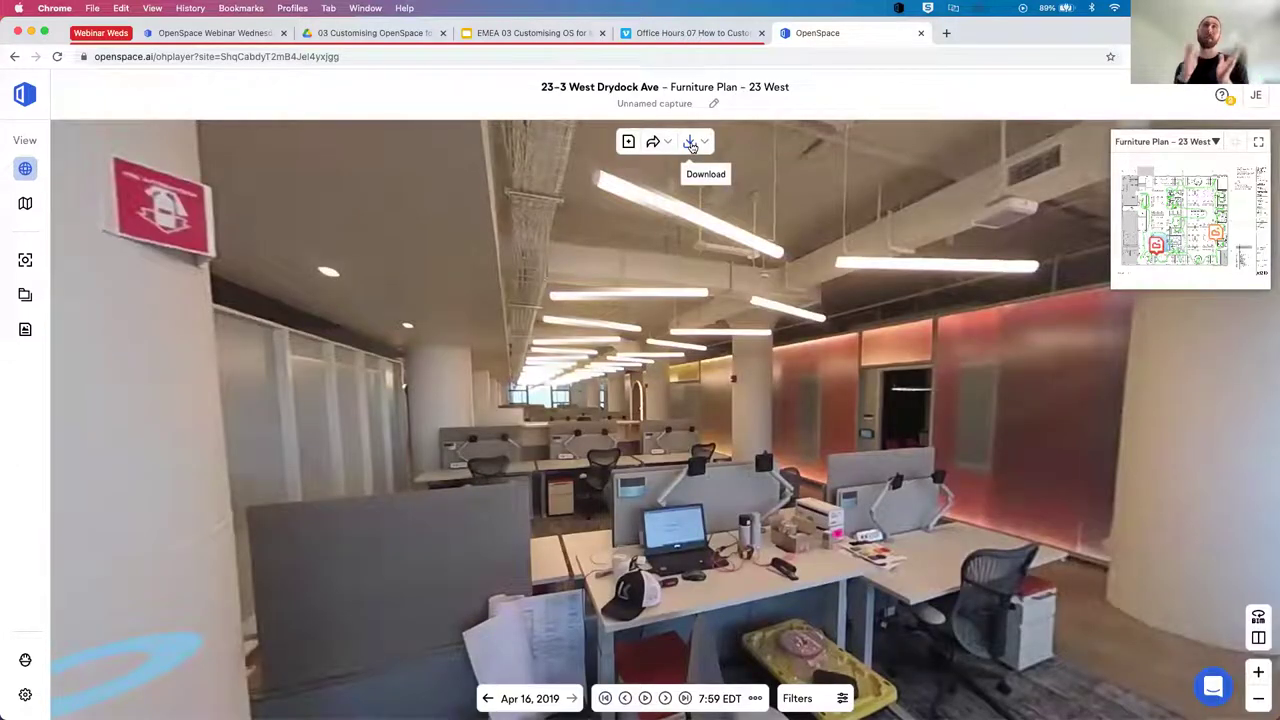
Open the bookmarked Split View - Pre/Post Concrete Pour (MIRA) capture in a new browser tab.
{"action": "left_click", "coordinate": [946, 33]}
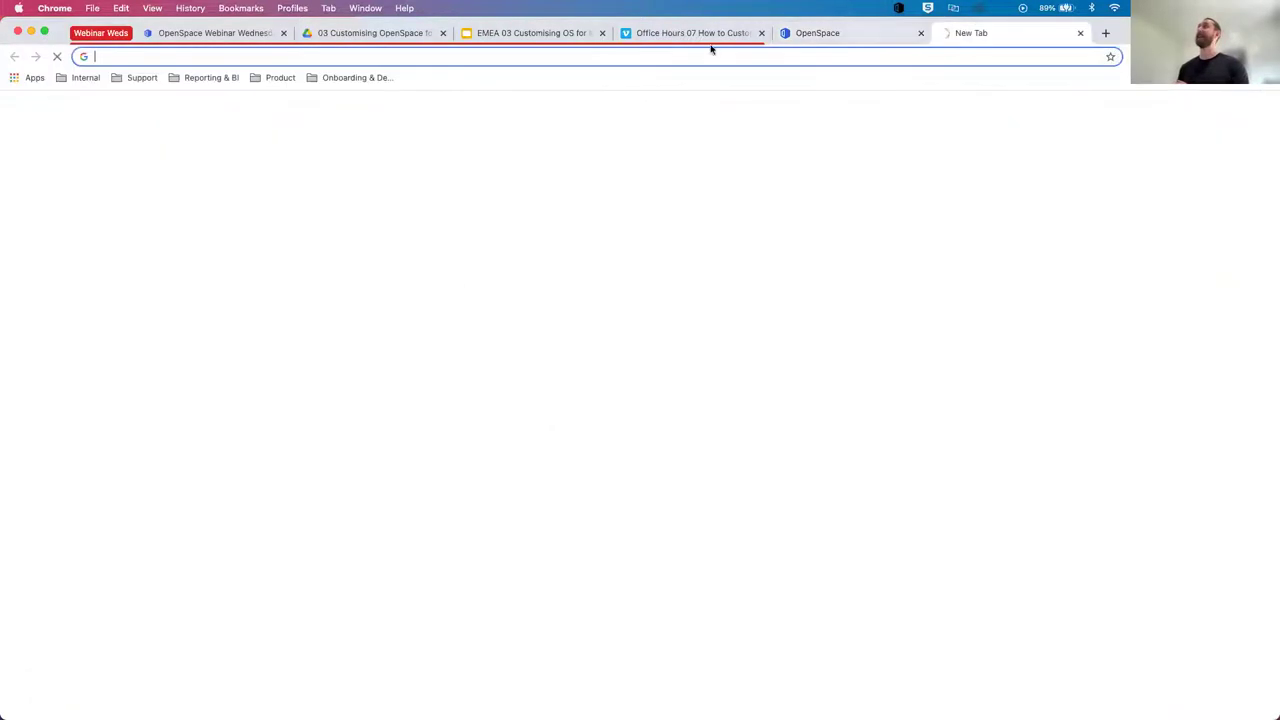
{"action": "left_click", "coordinate": [336, 78]}
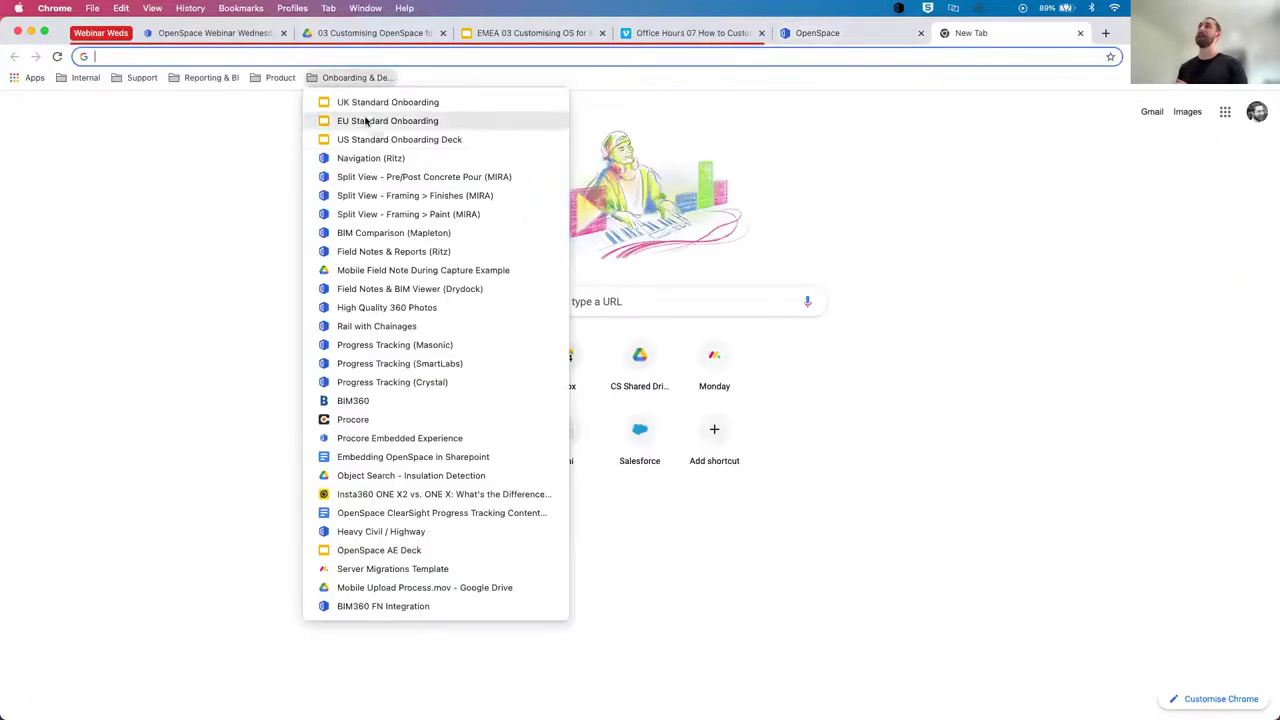
{"action": "left_click", "coordinate": [408, 176]}
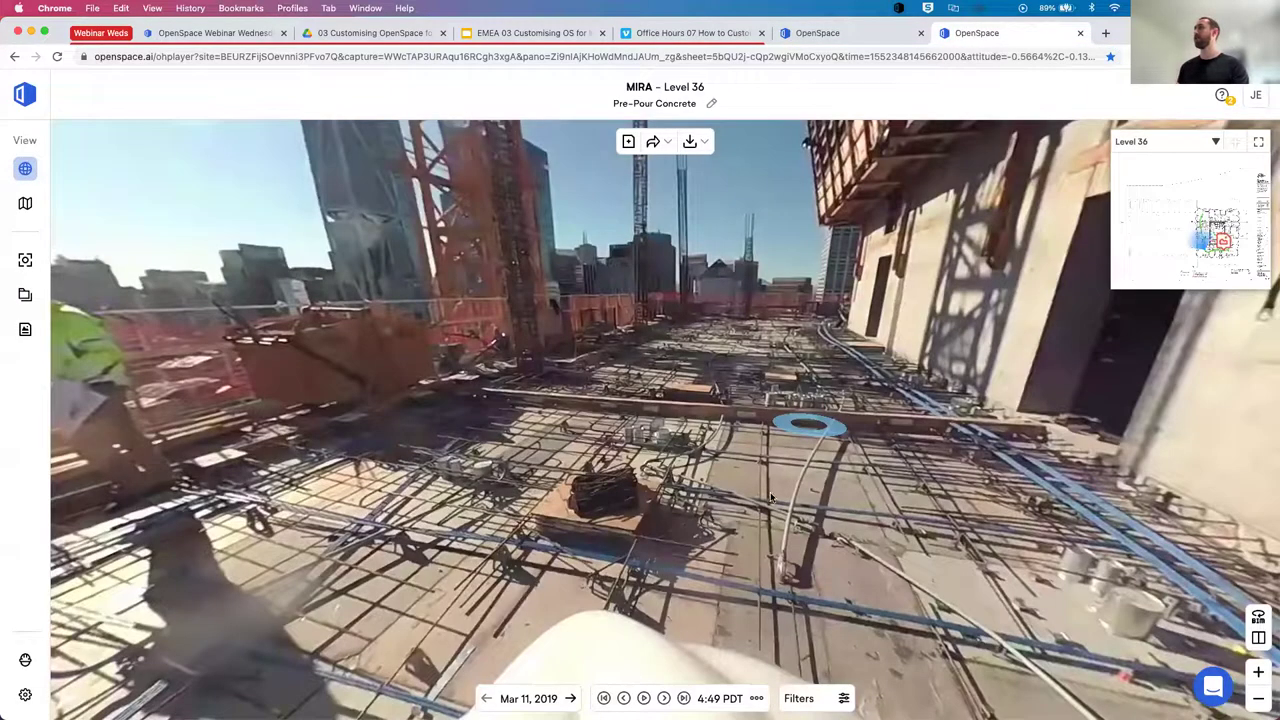
Split the MIRA Level 36 view to compare the Mar 11, 2019 capture with Mar 12, 2019, and look around the slab.
{"action": "left_click", "coordinate": [1258, 637]}
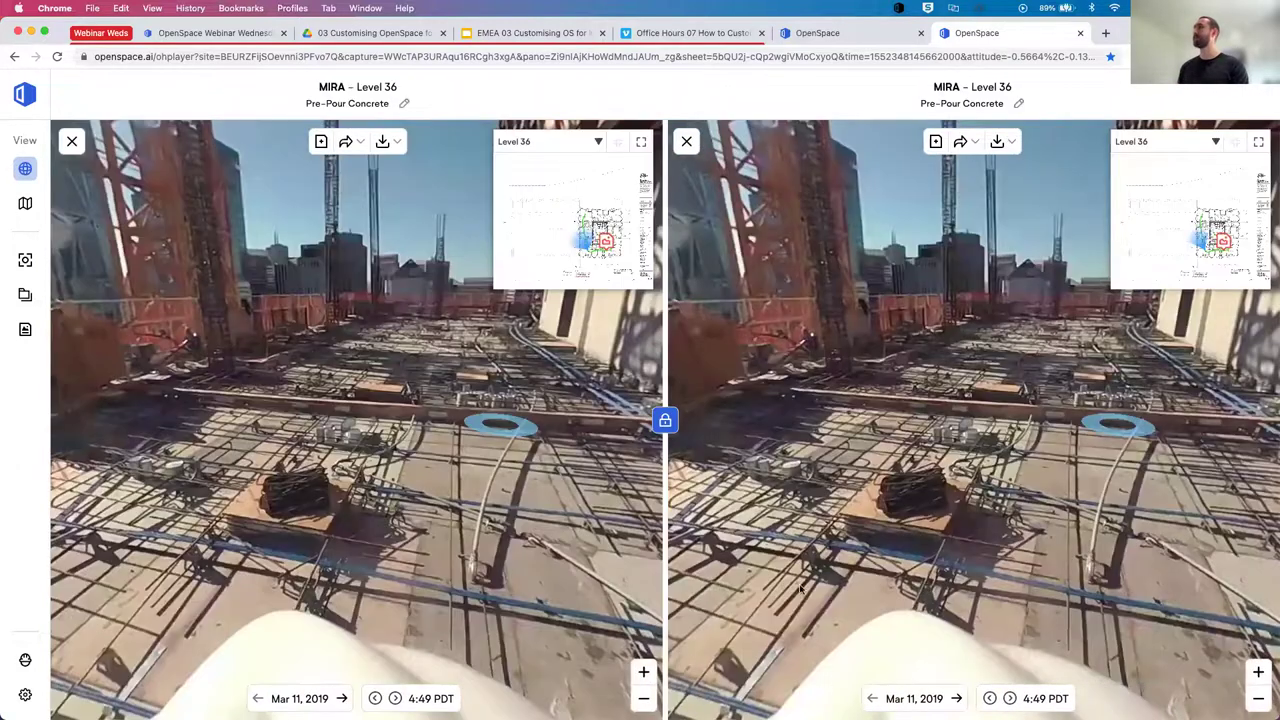
{"action": "left_click", "coordinate": [957, 698]}
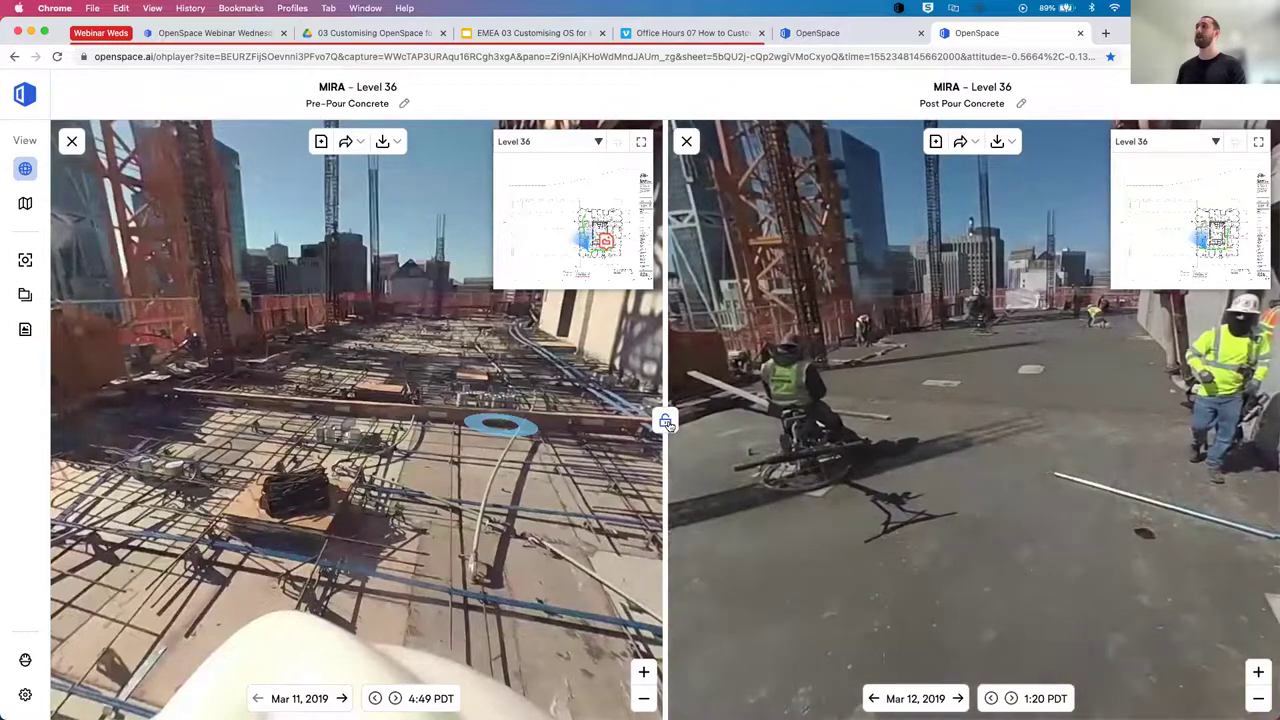
{"action": "left_click", "coordinate": [665, 421]}
{"action": "left_click_drag", "start_coordinate": [489, 533], "coordinate": [335, 464]}
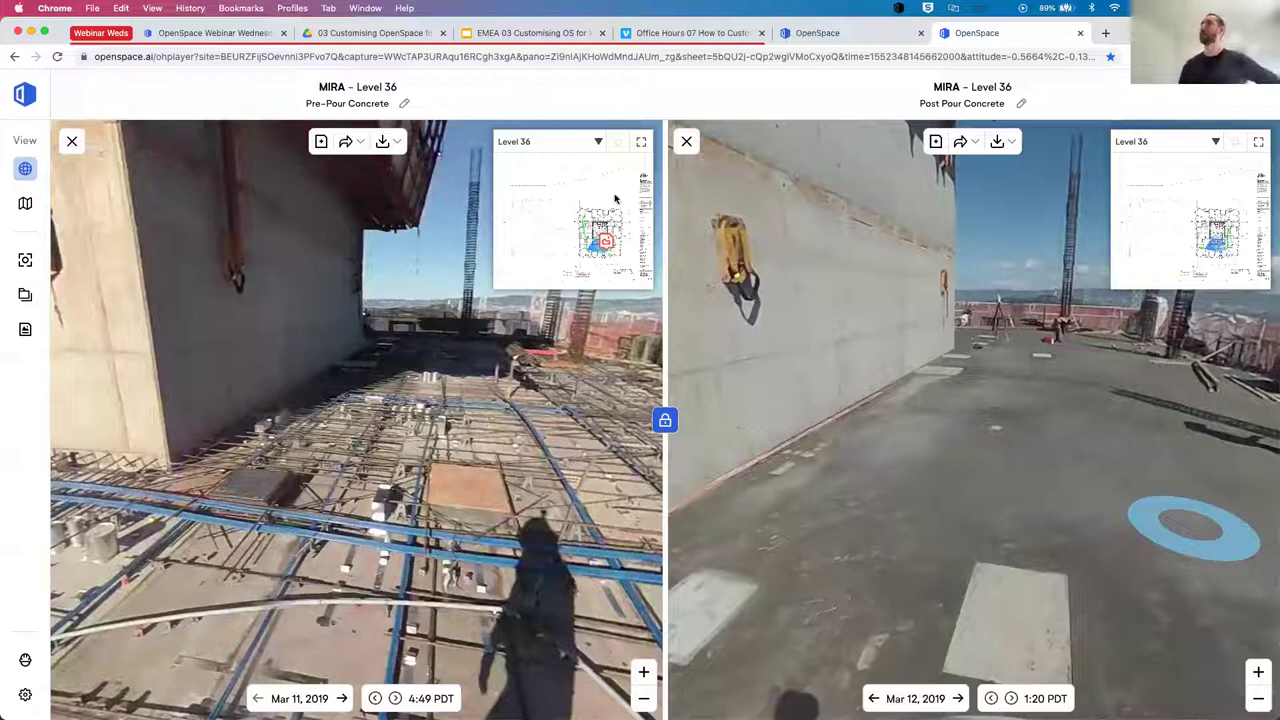
Open the bookmarked Navigation (Ritz) capture in a new browser tab and look around the Level 48 interior.
{"action": "left_click", "coordinate": [1105, 33]}
{"action": "left_click", "coordinate": [356, 77]}
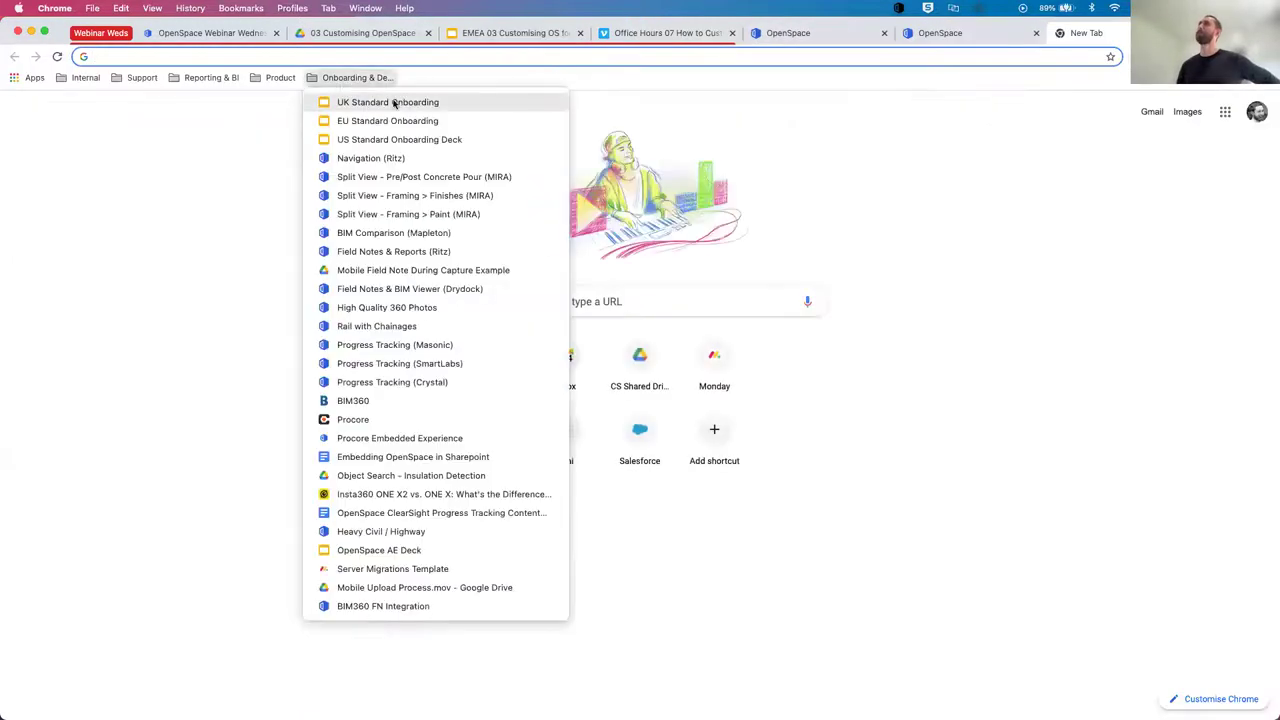
{"action": "left_click", "coordinate": [438, 159]}
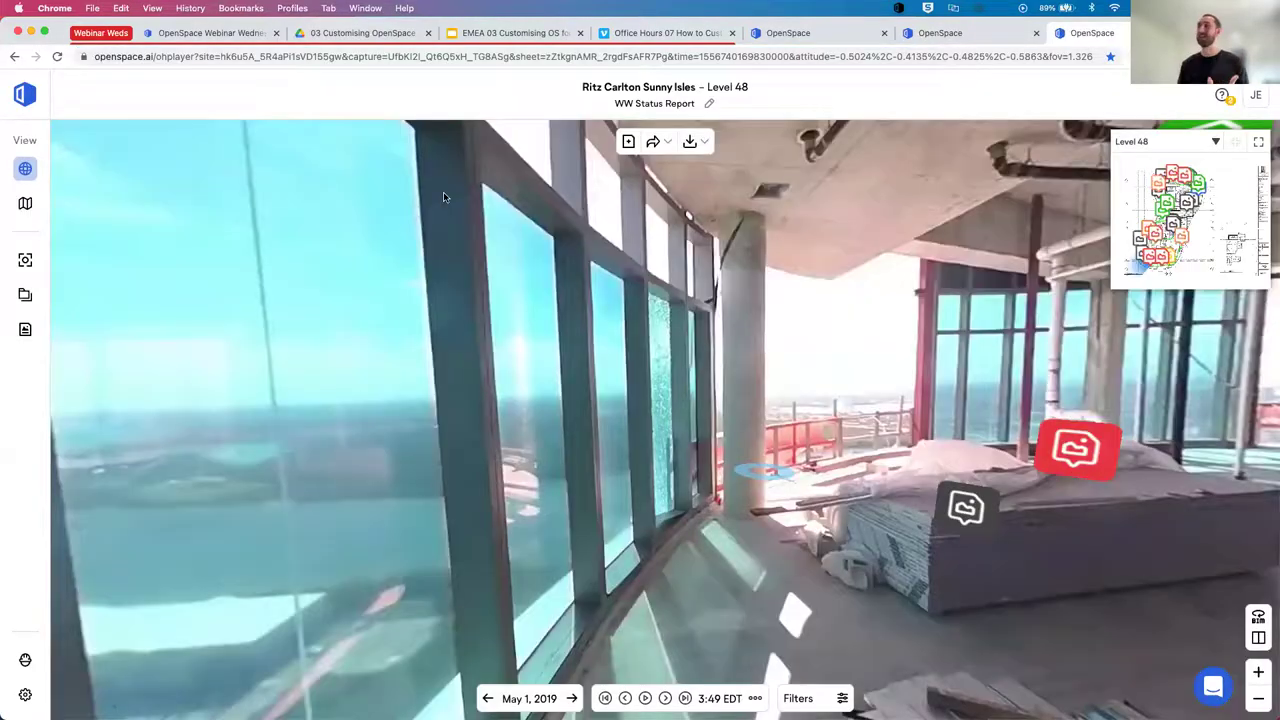
{"action": "left_click_drag", "start_coordinate": [646, 283], "coordinate": [517, 433]}
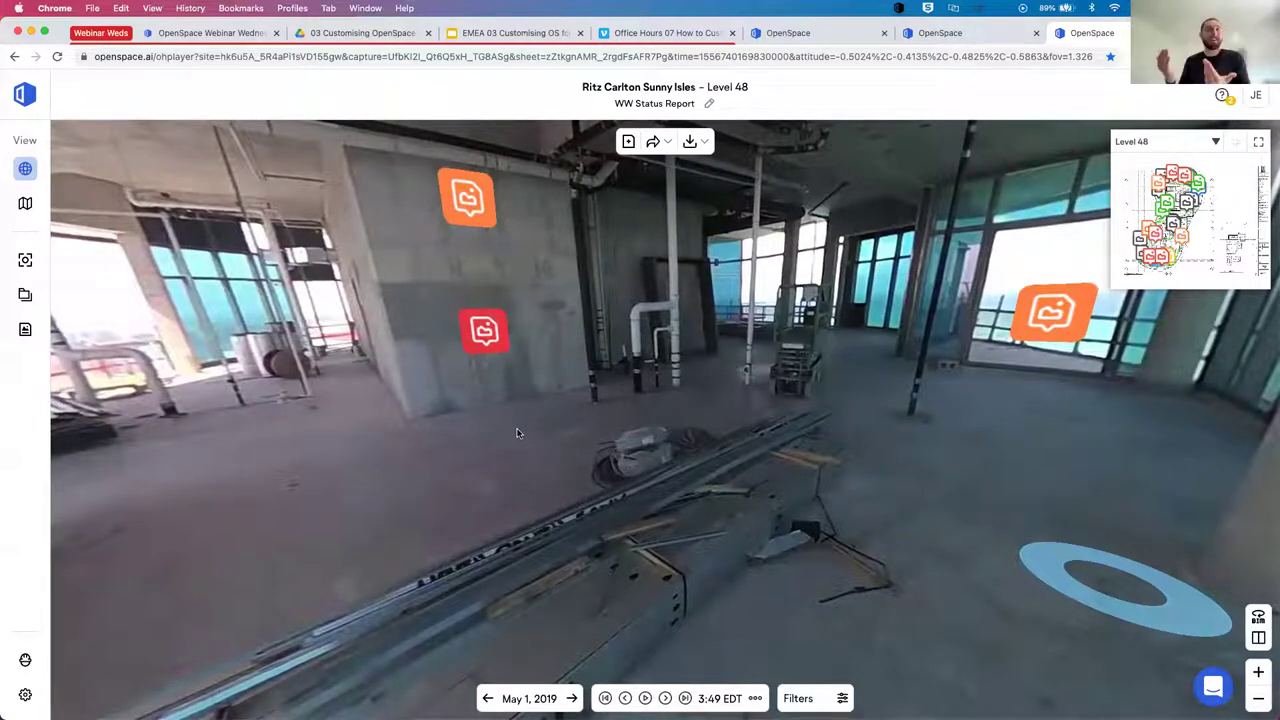
{"action": "left_click_drag", "start_coordinate": [395, 402], "coordinate": [387, 405]}
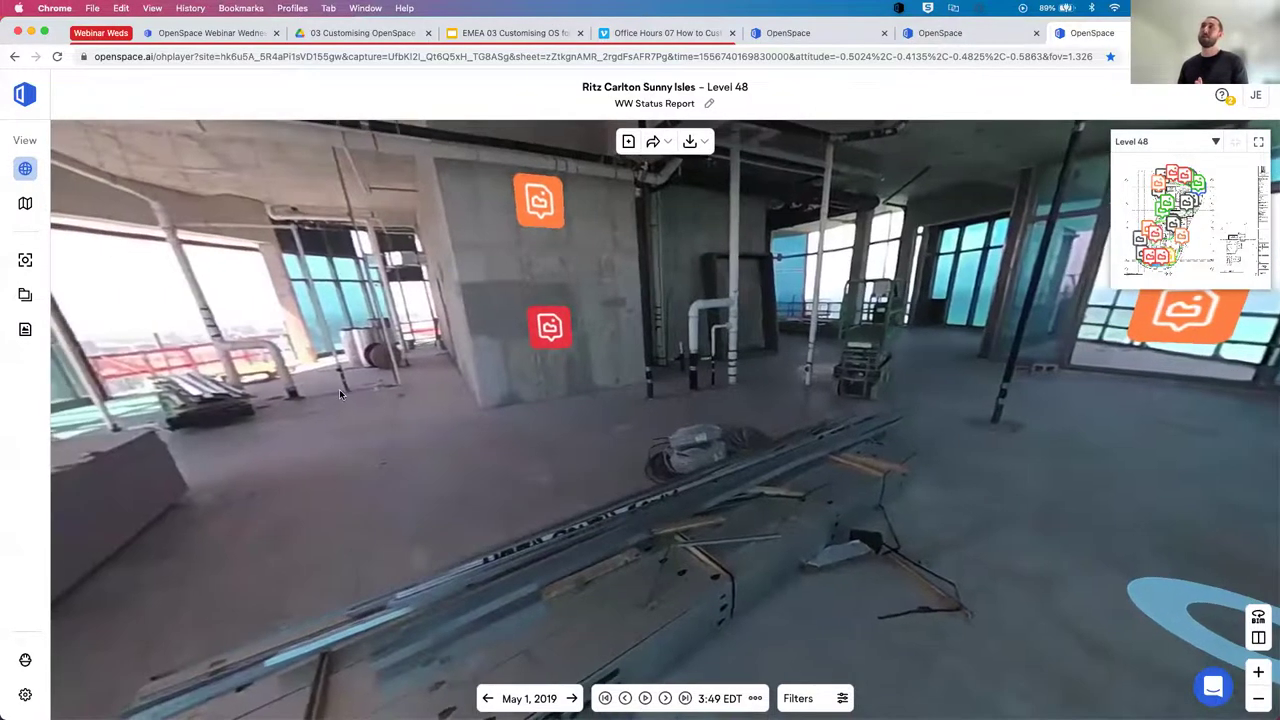
Enlarge the Level 48 floor plan and jump to a location in the upper half of the building.
{"action": "left_click", "coordinate": [1115, 282]}
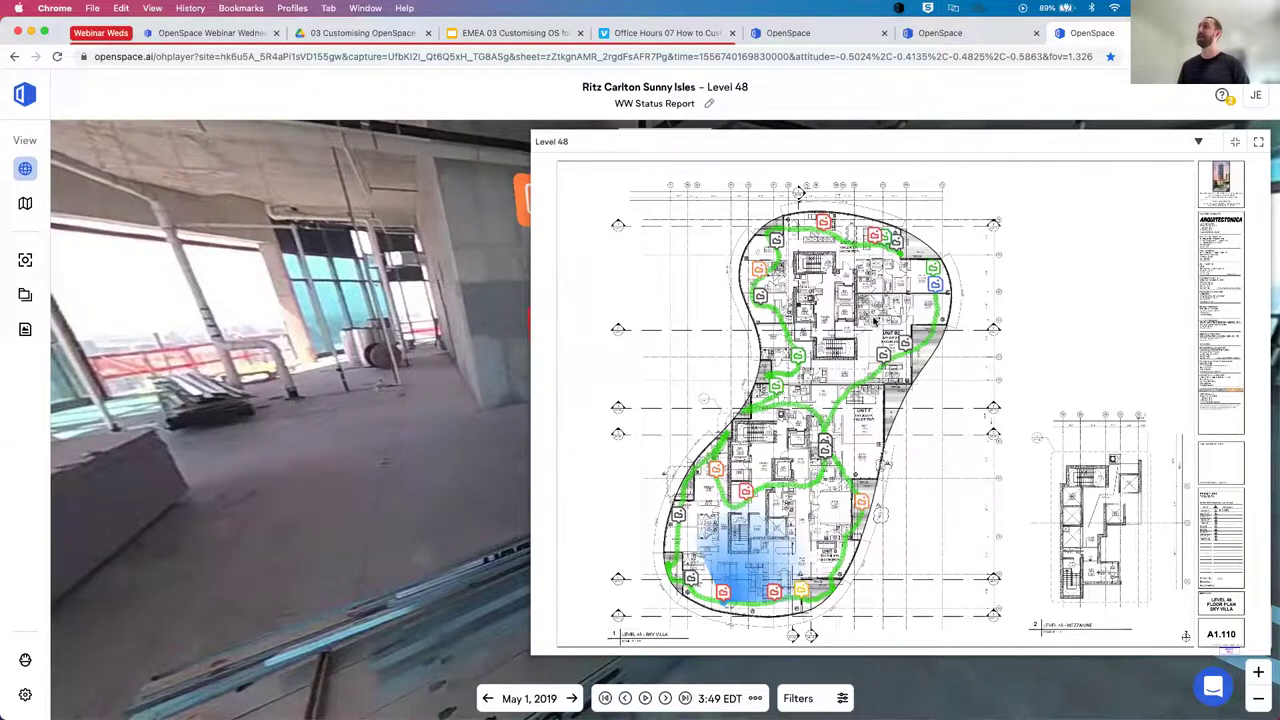
{"action": "left_click", "coordinate": [874, 320]}
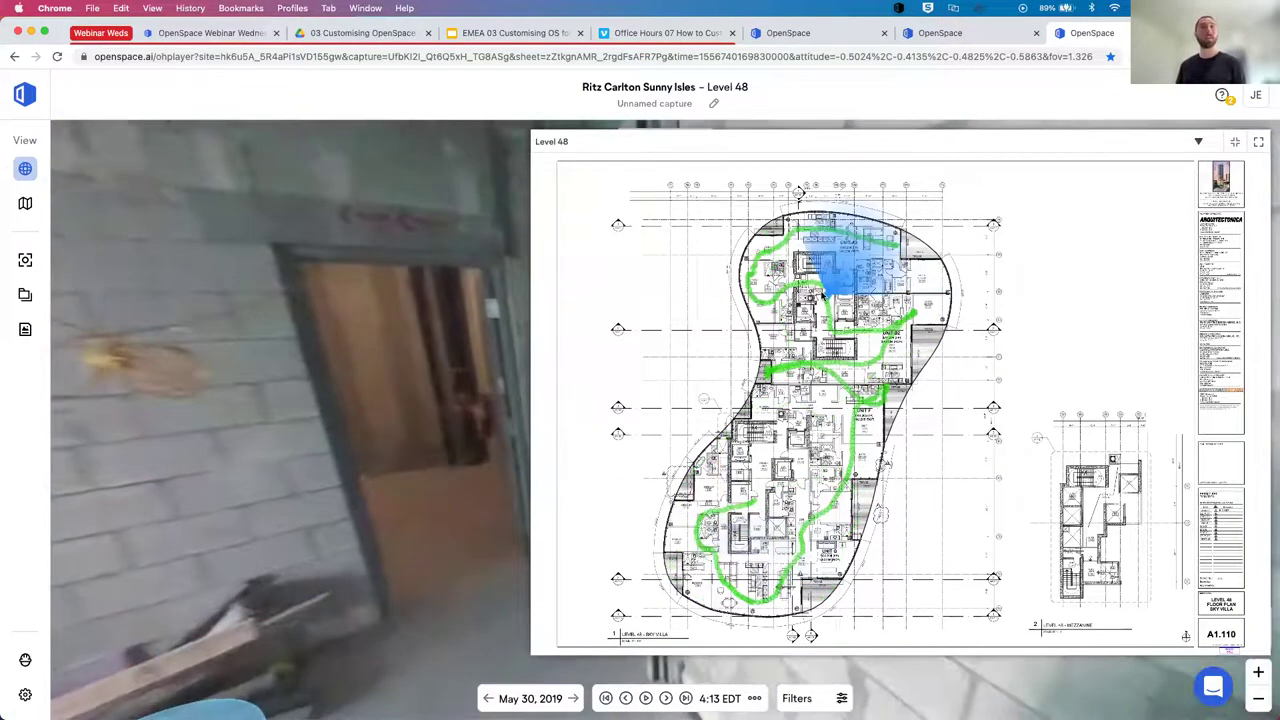